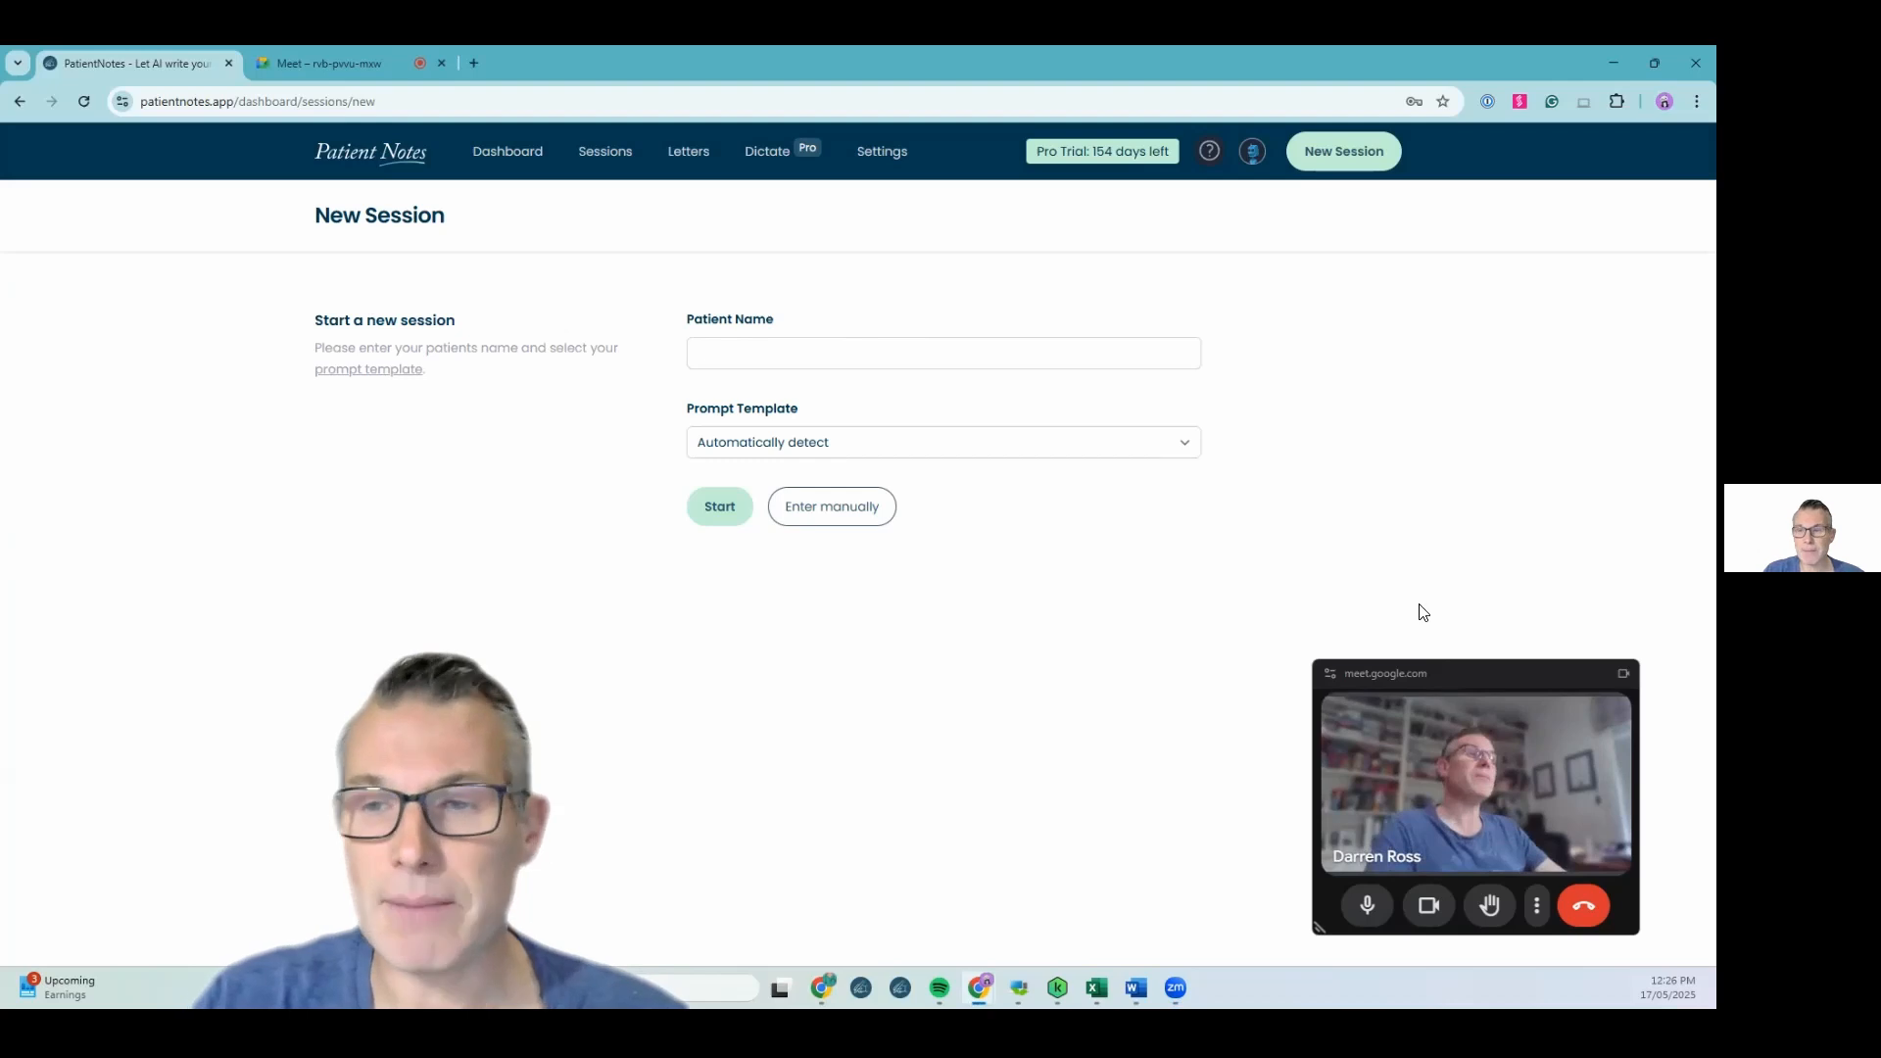
Start a new session for a patient named Test with the automatically detected prompt template
mouse_move(1493, 688)
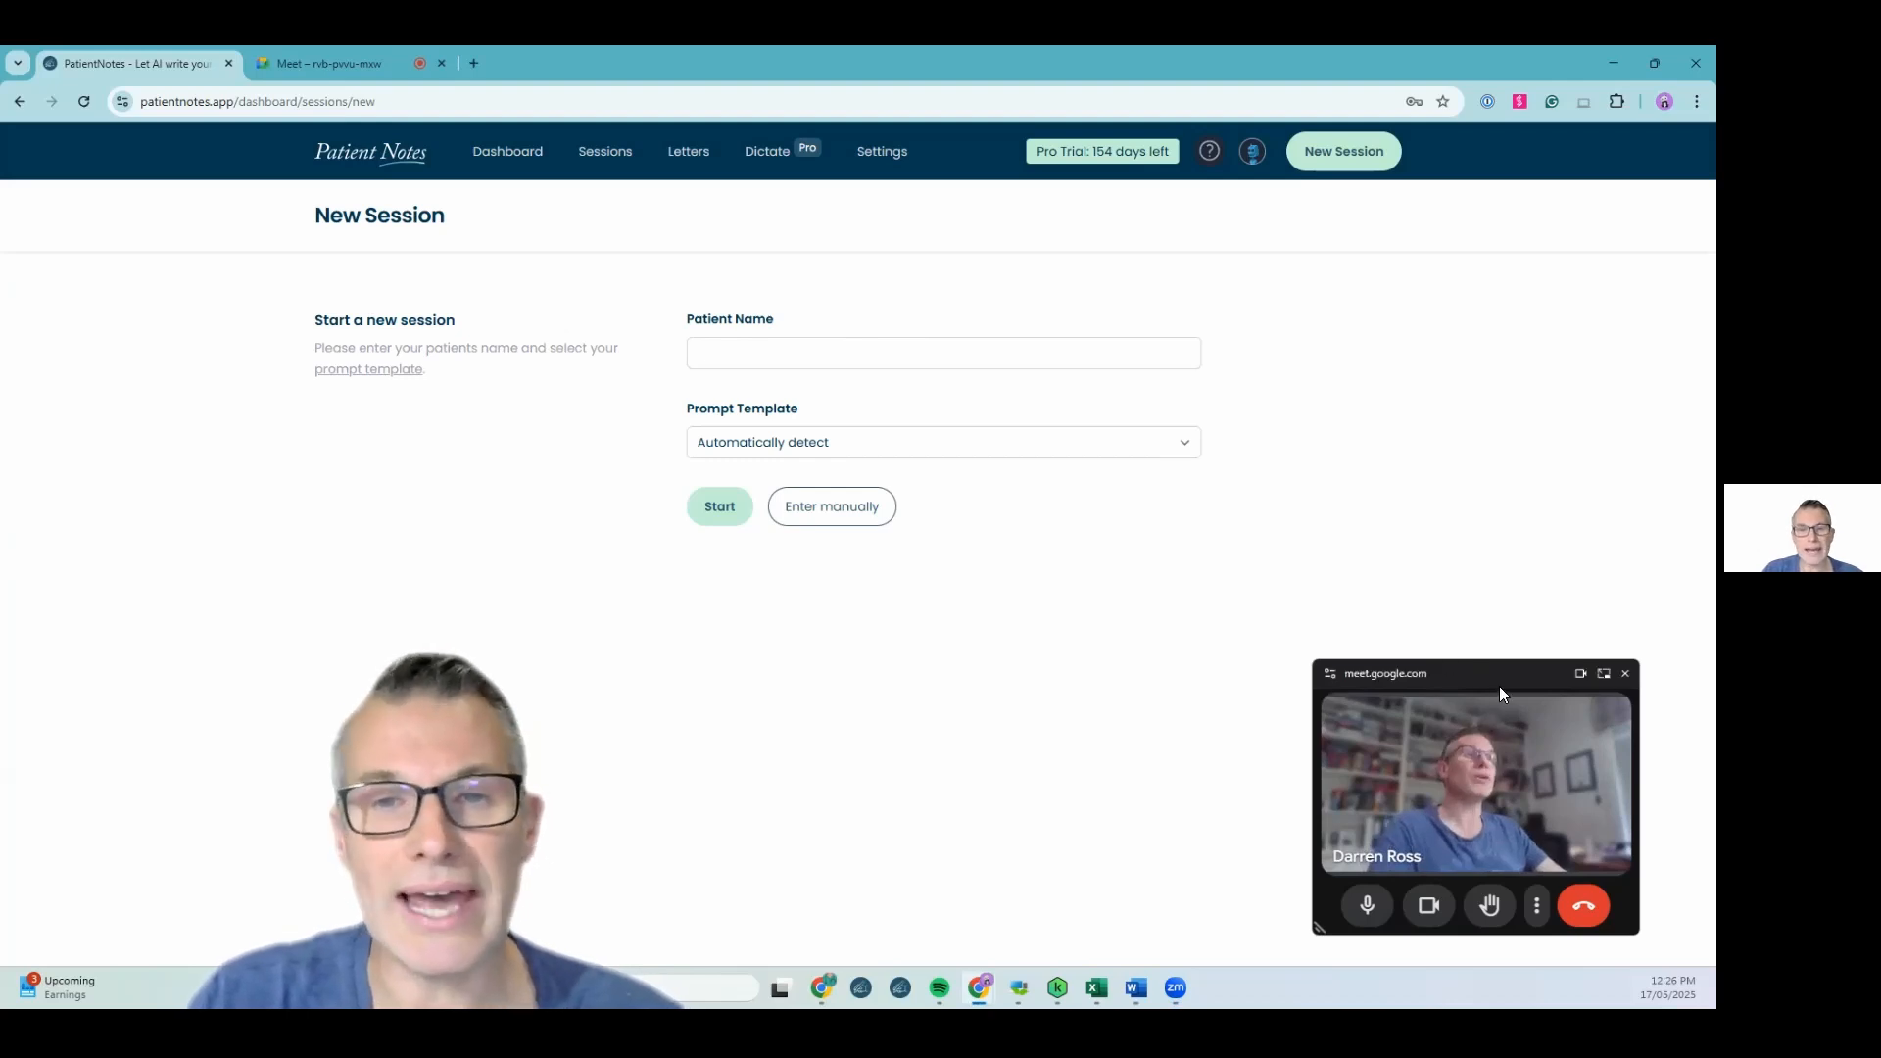
left_click_drag(1480, 661, 1470, 642)
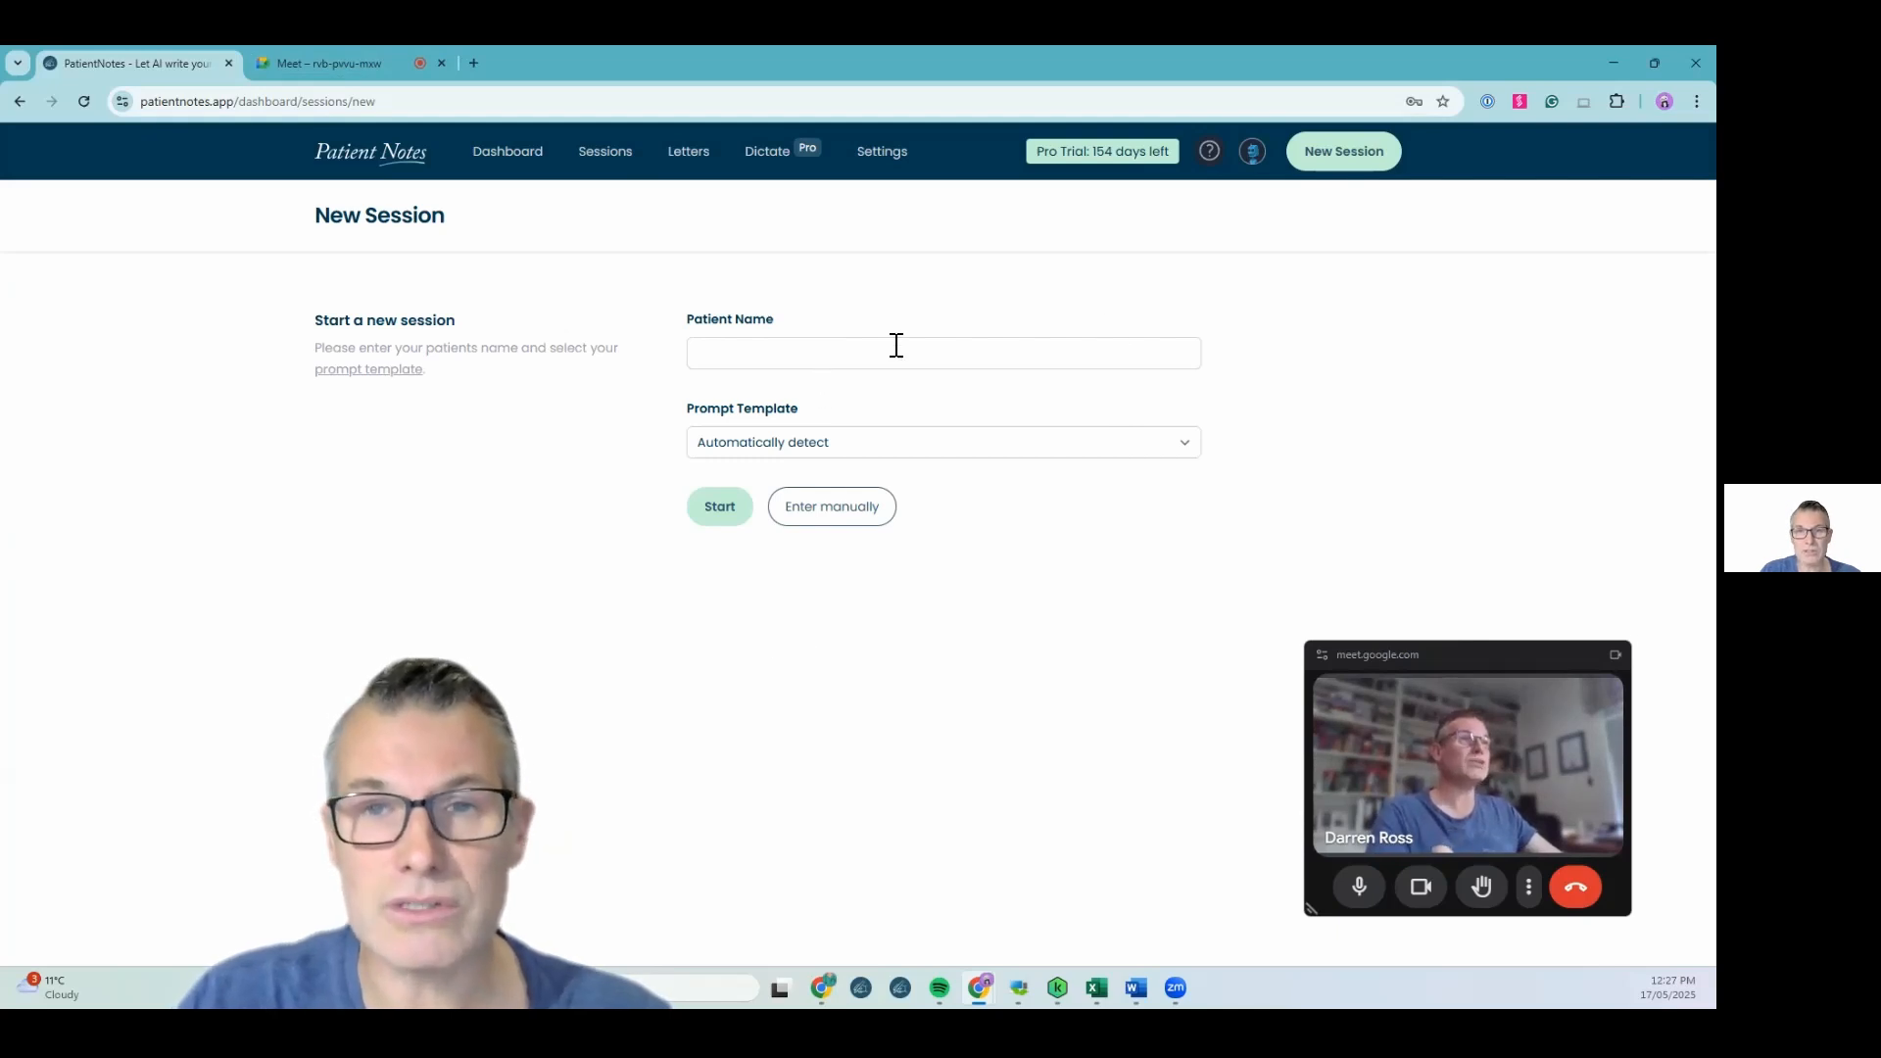
left_click(780, 354)
type("Test")
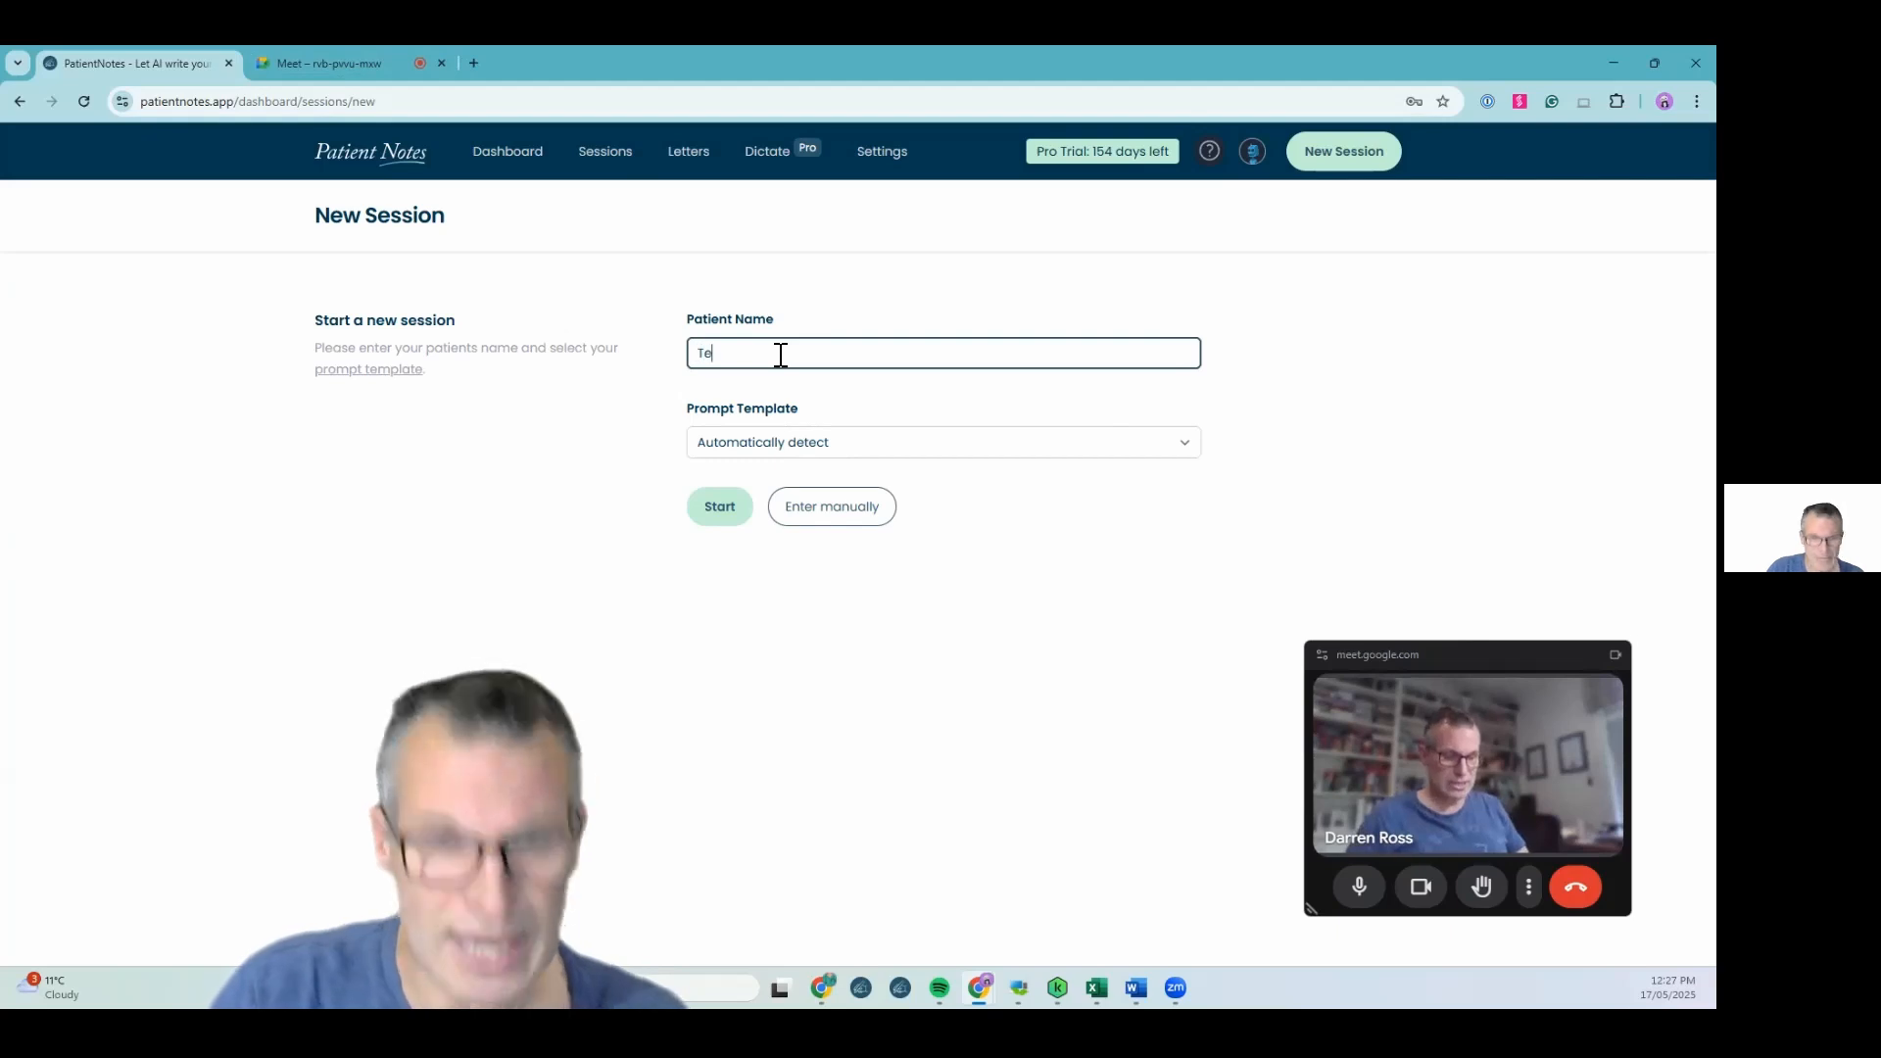
left_click(707, 510)
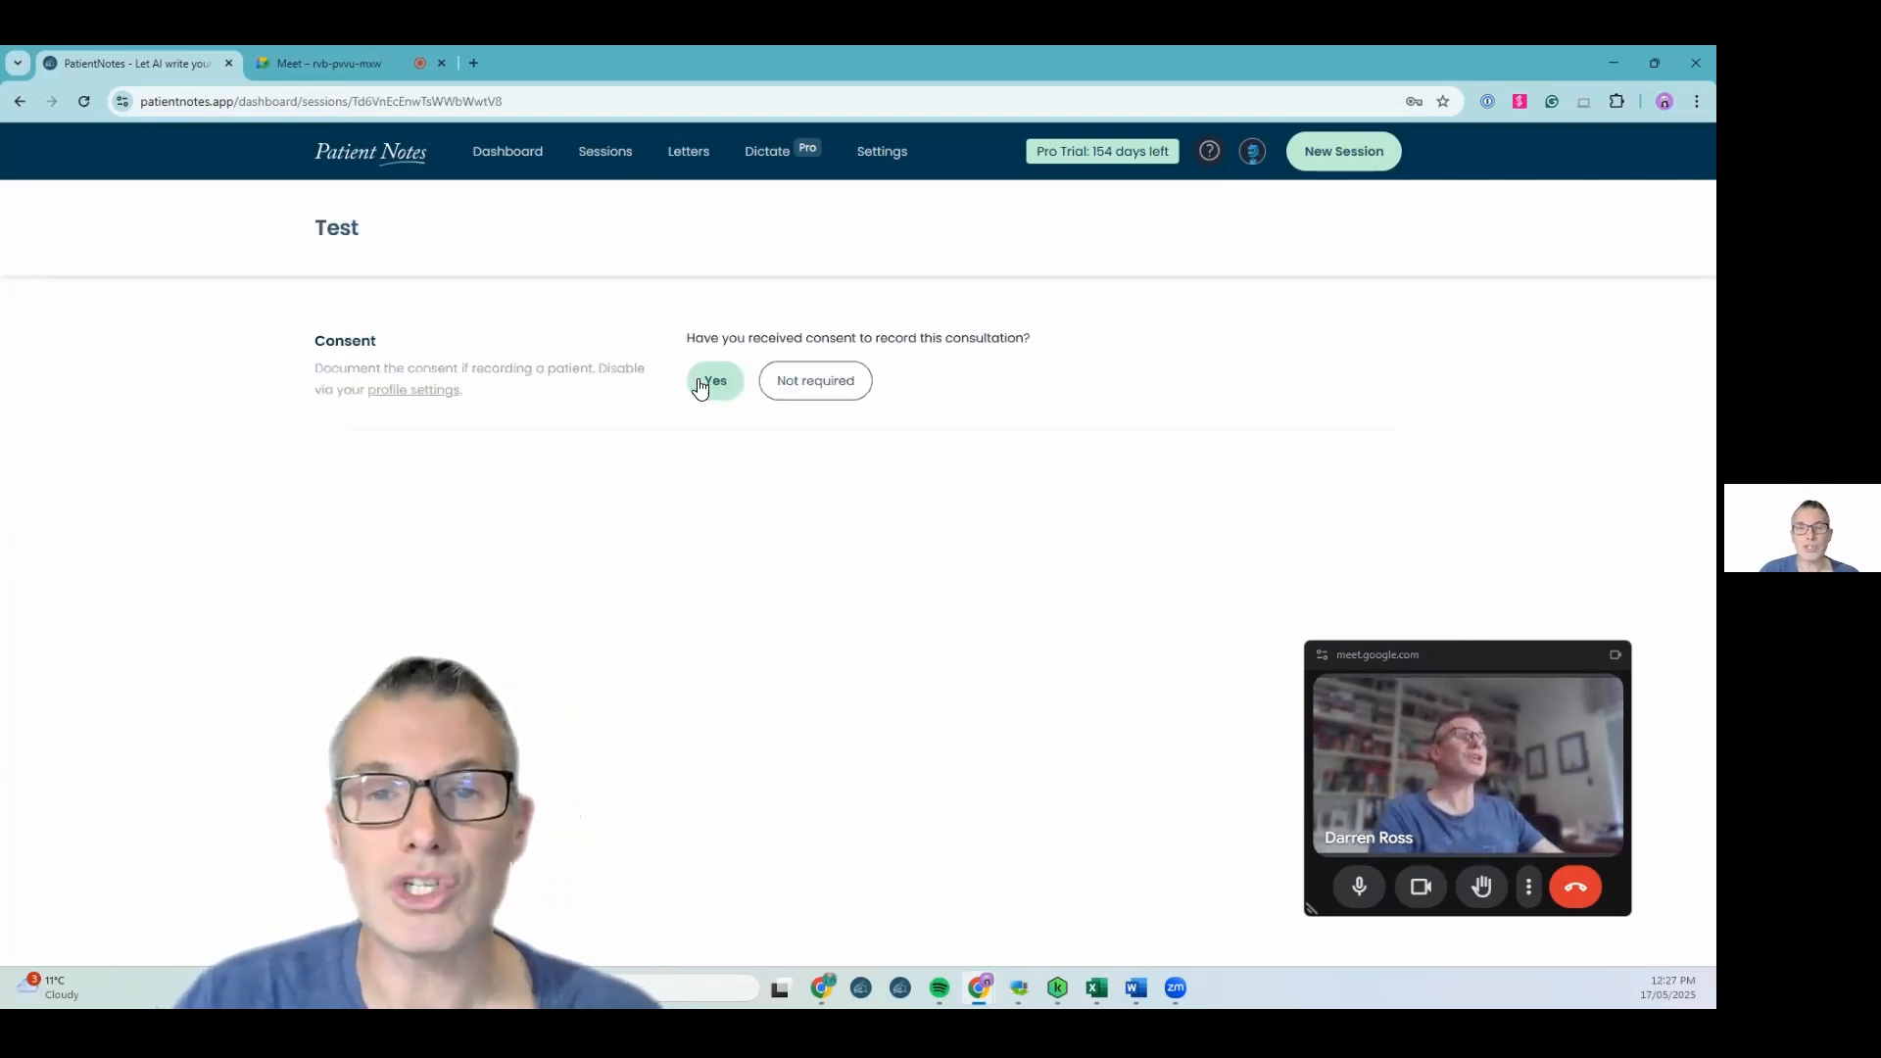
Record that consent was received for this consultation and open the recording input device list
left_click(717, 381)
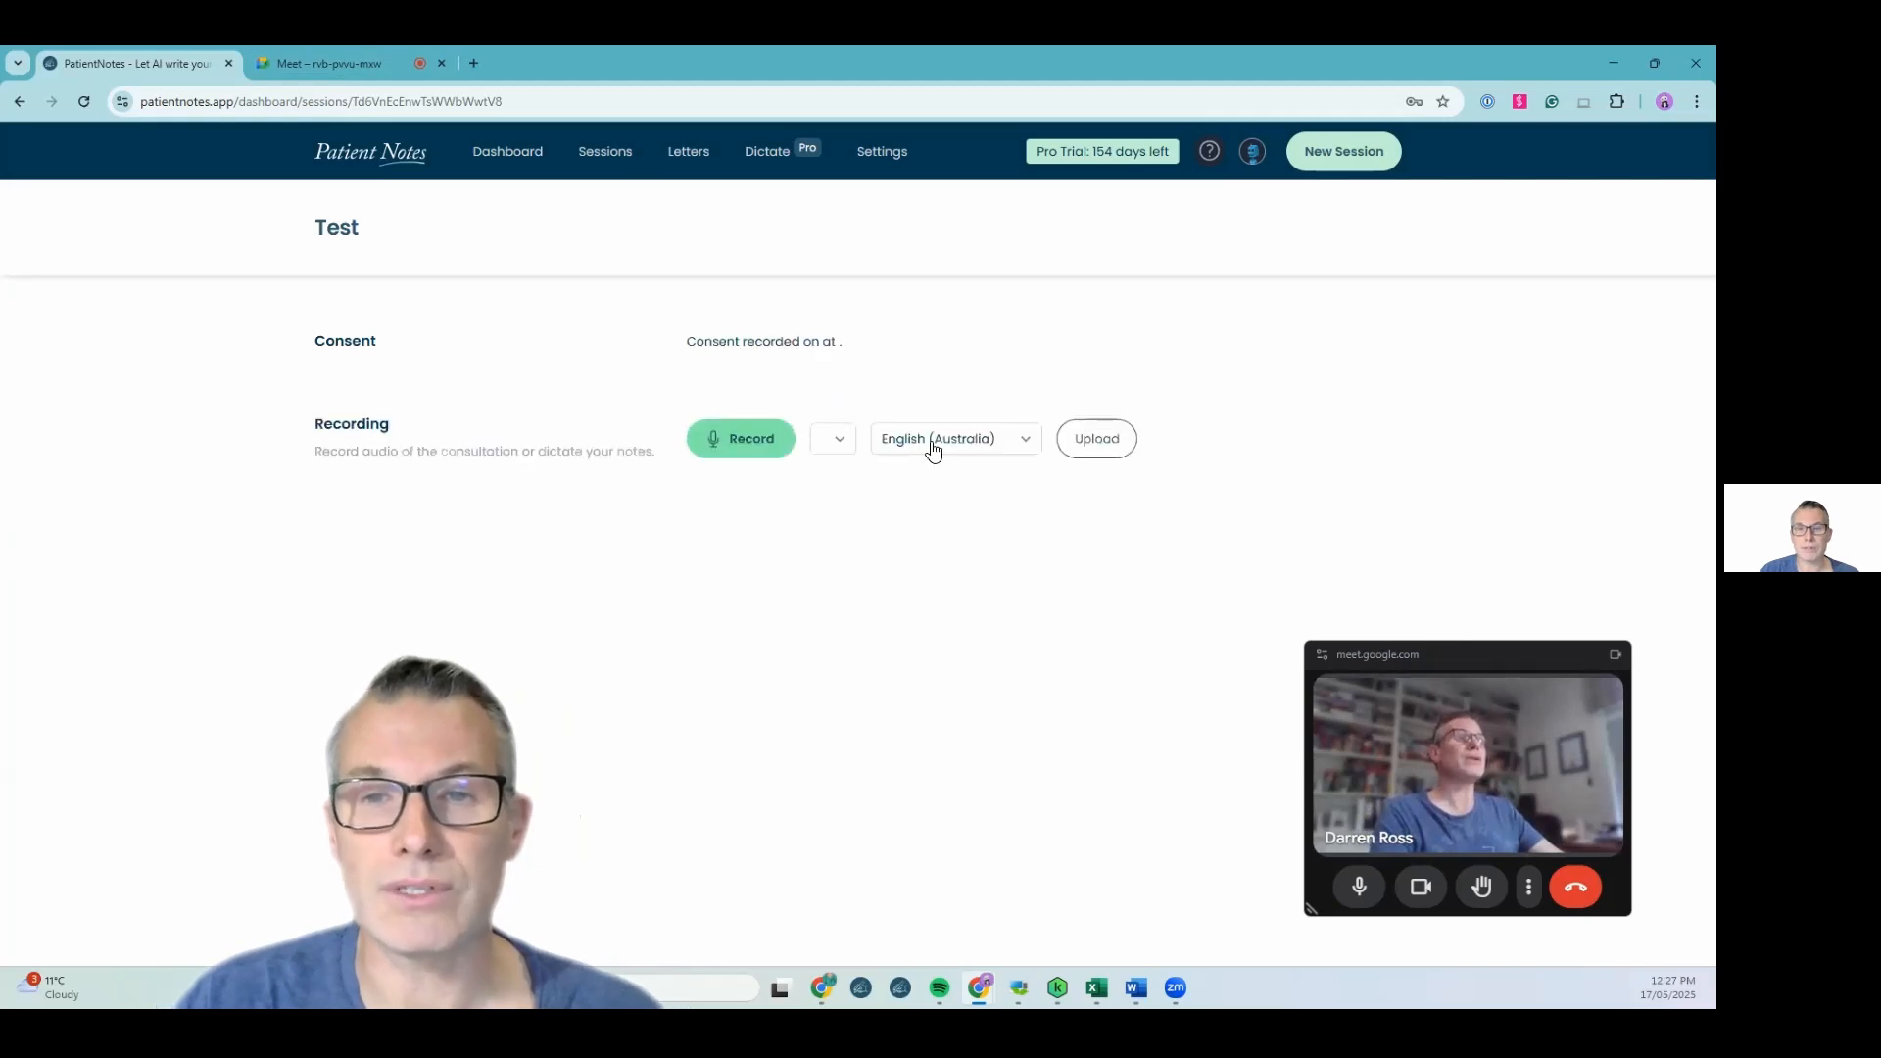
left_click(886, 438)
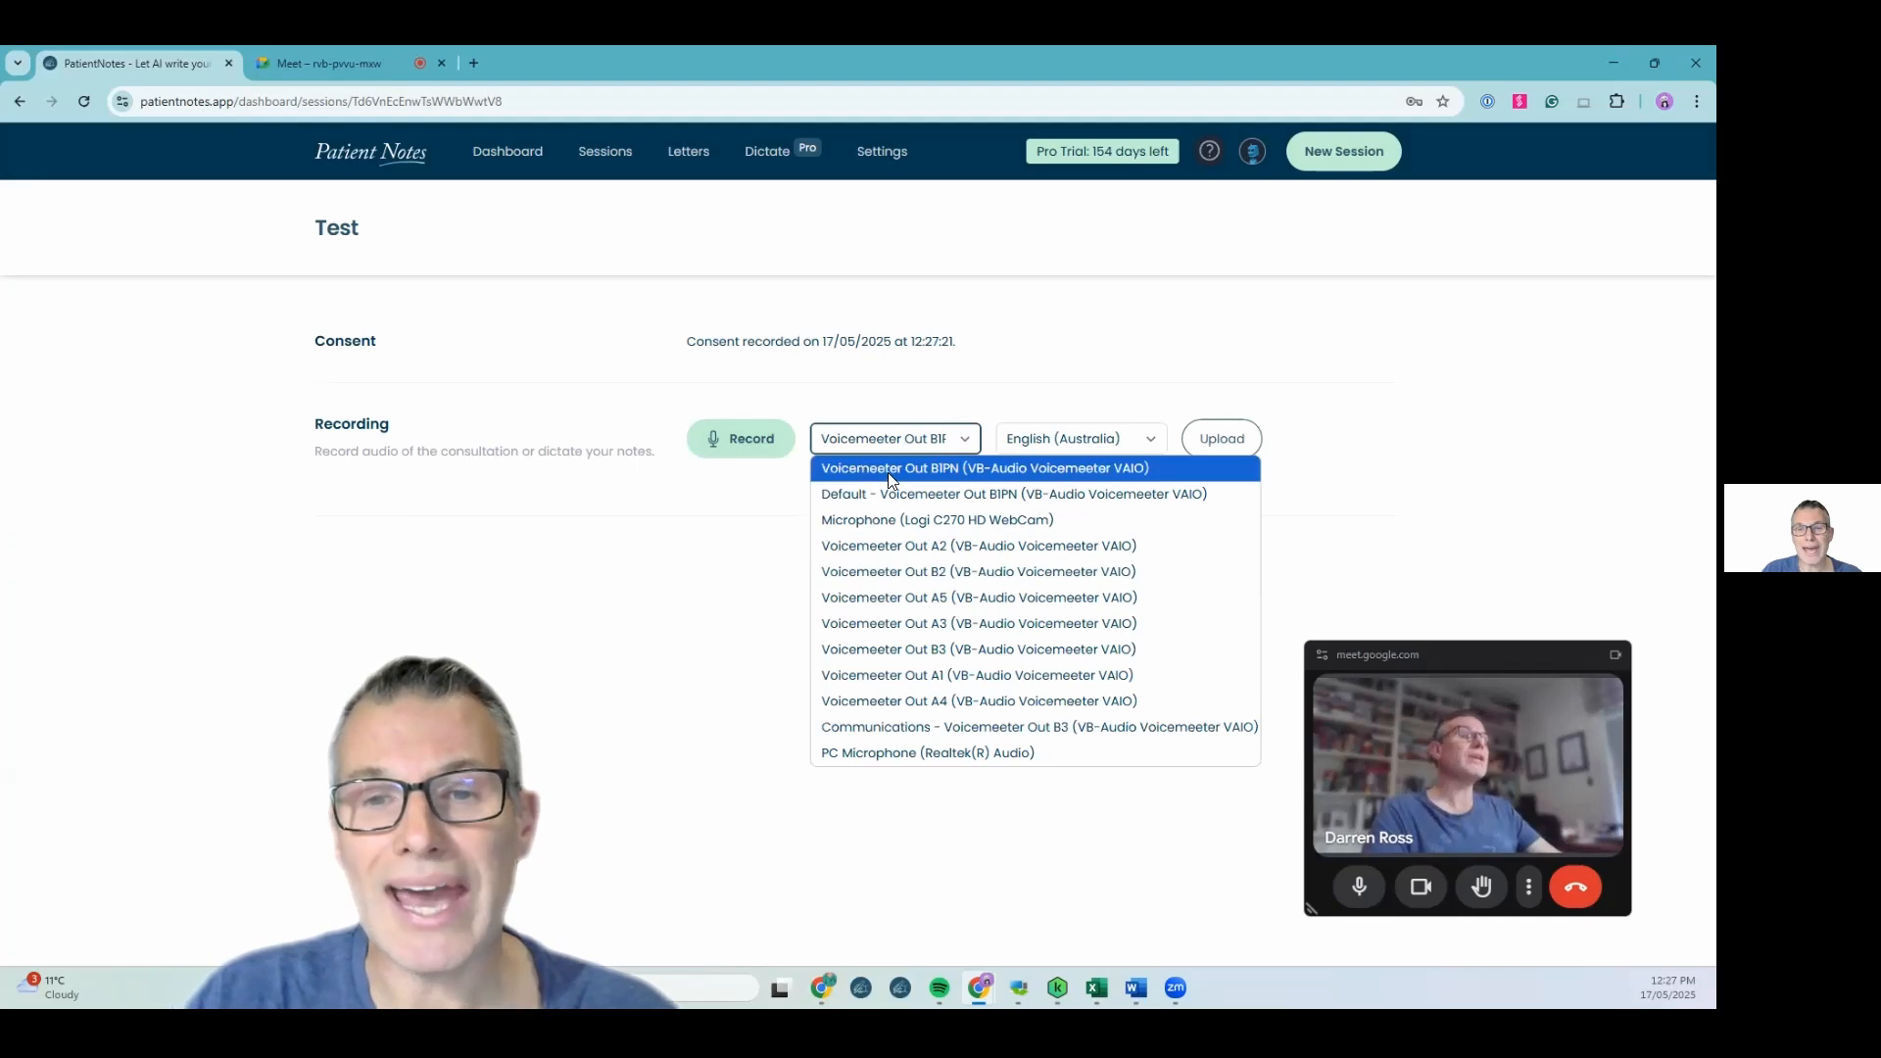
left_click(718, 639)
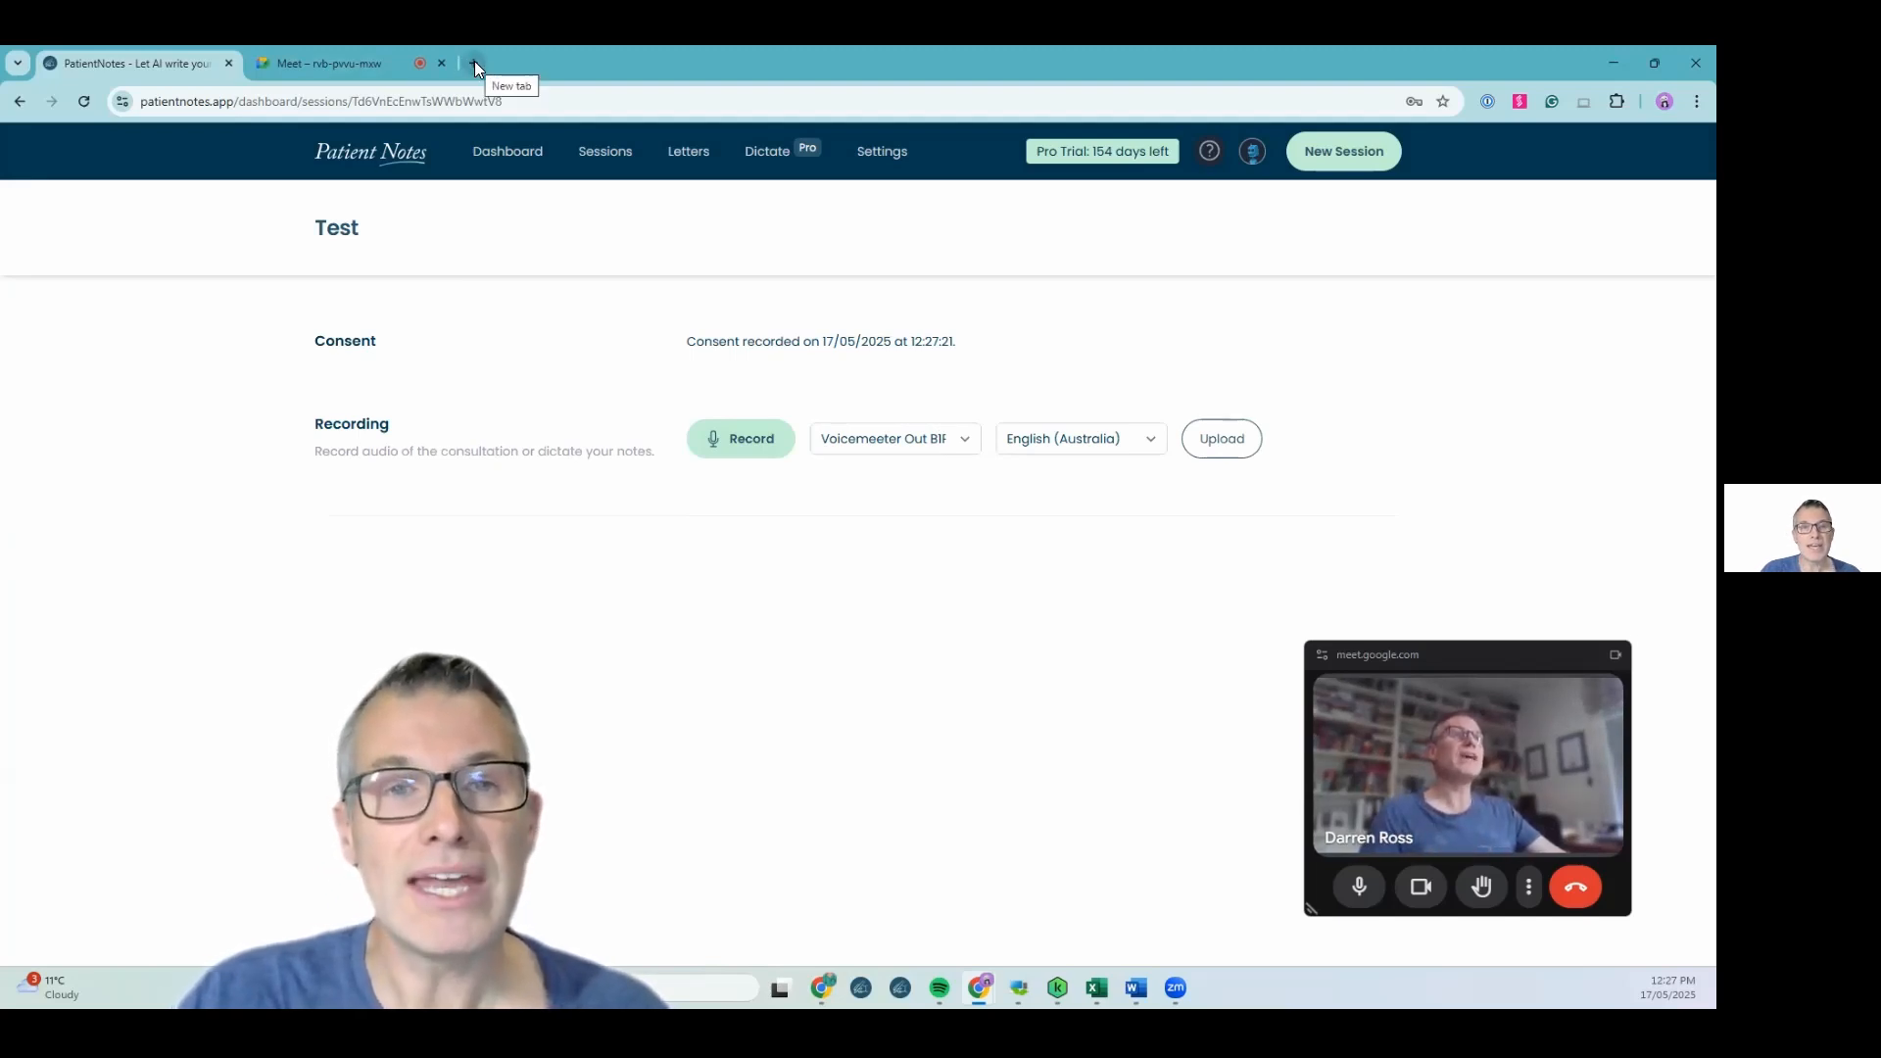
In a new tab, search for voicemeeter banana and open the VB-Audio VoiceMeeter Banana page
key("ctrl+t")
type("v")
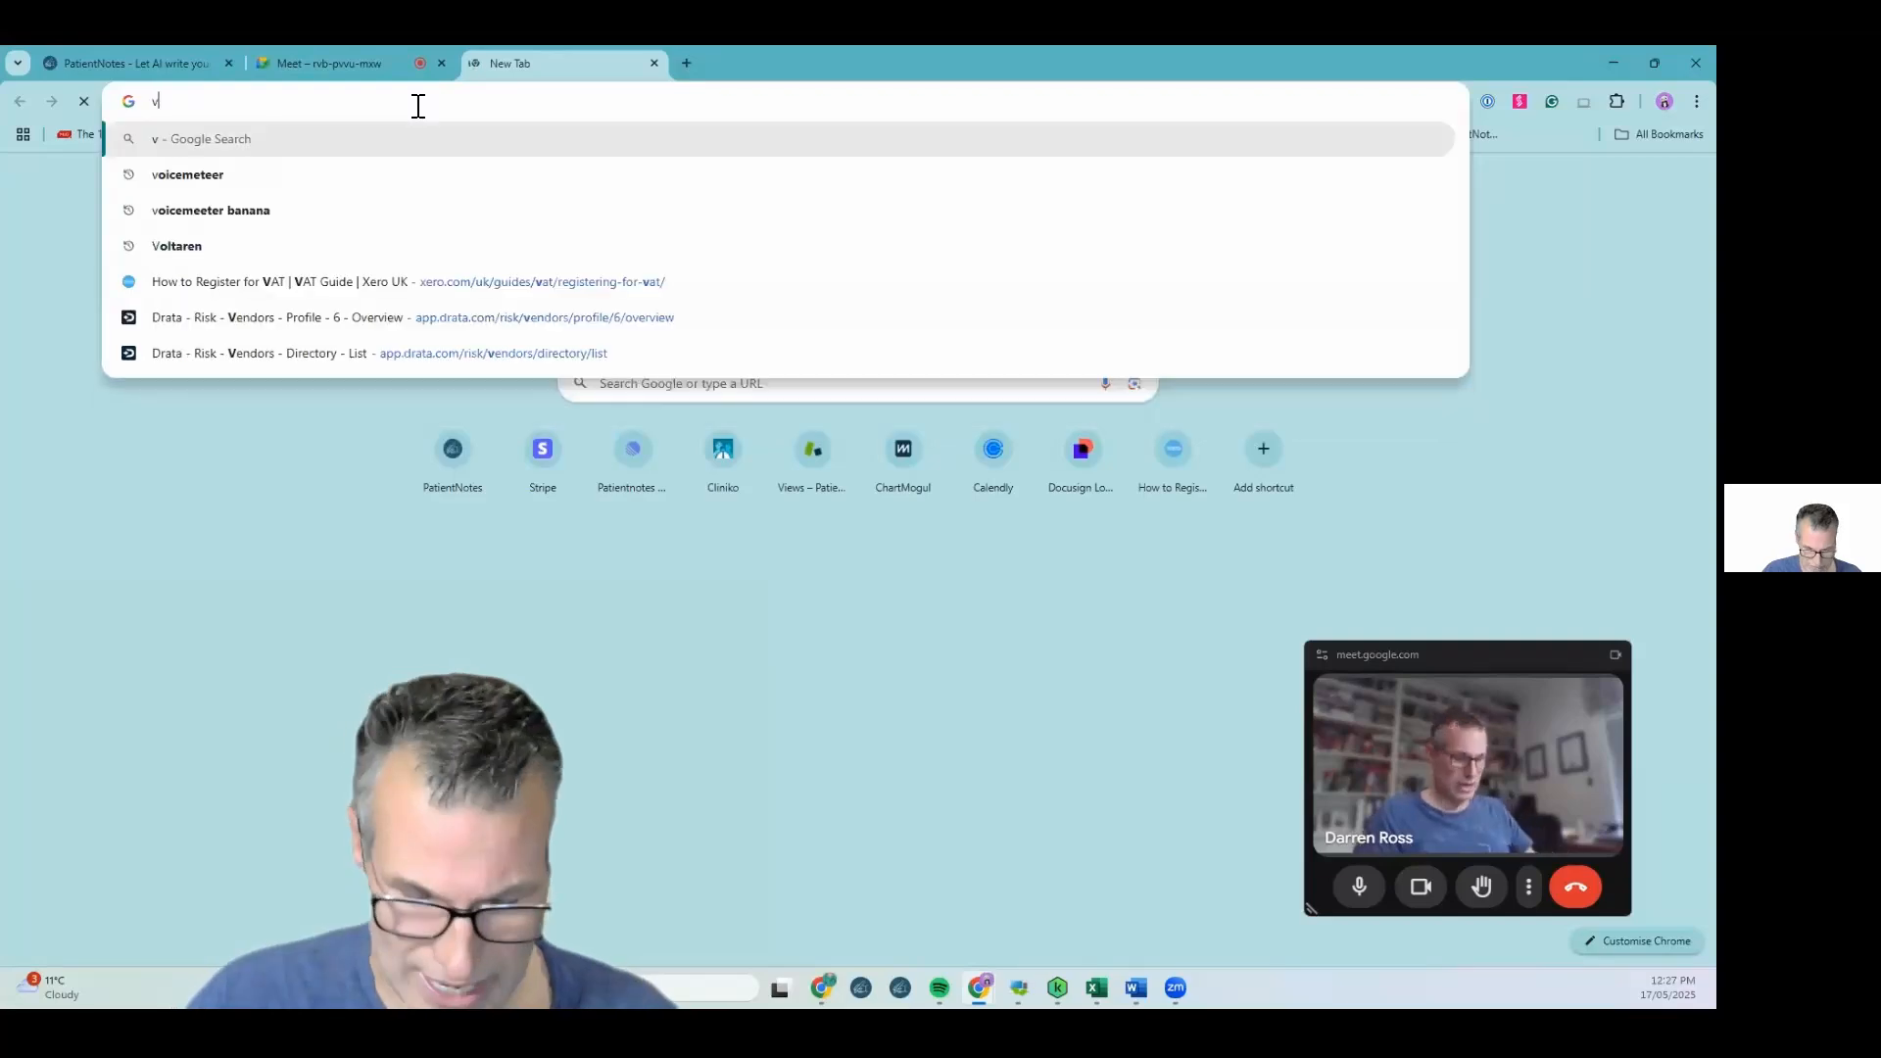
type("oicemeeter ba")
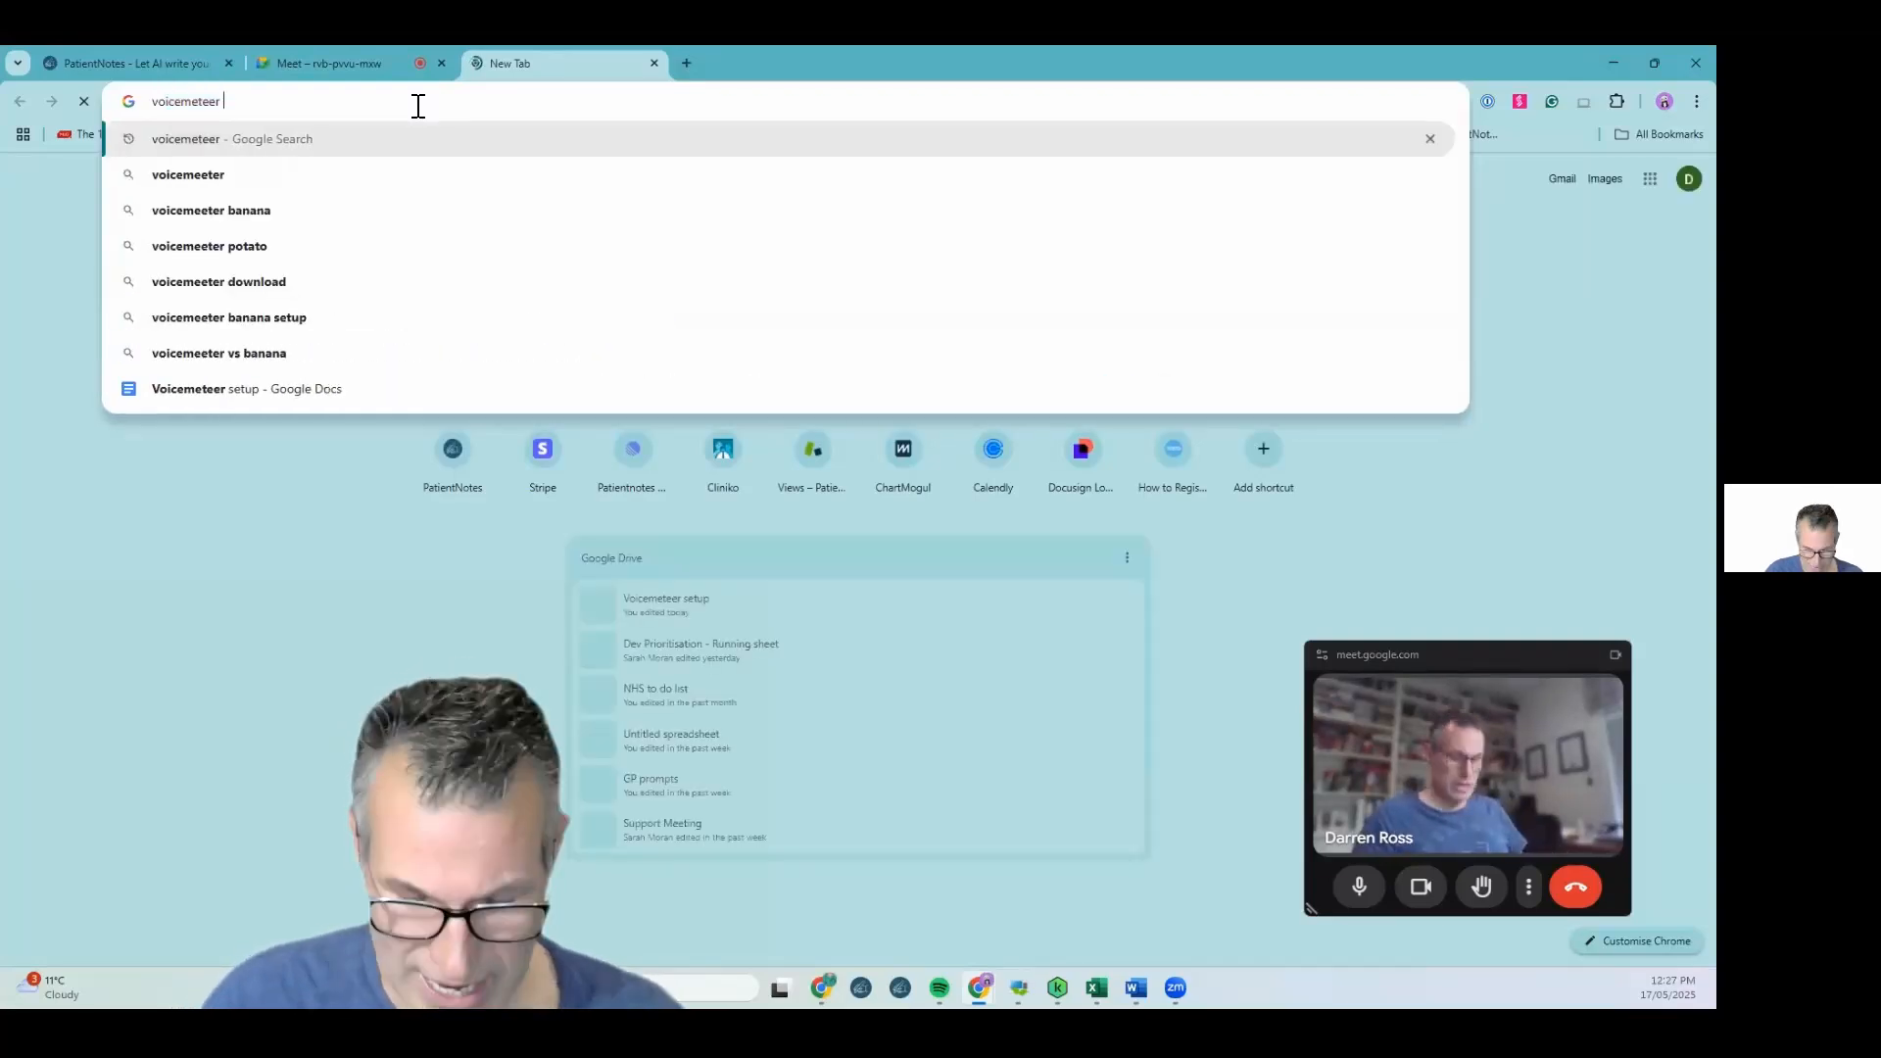
key("Down")
key("Return")
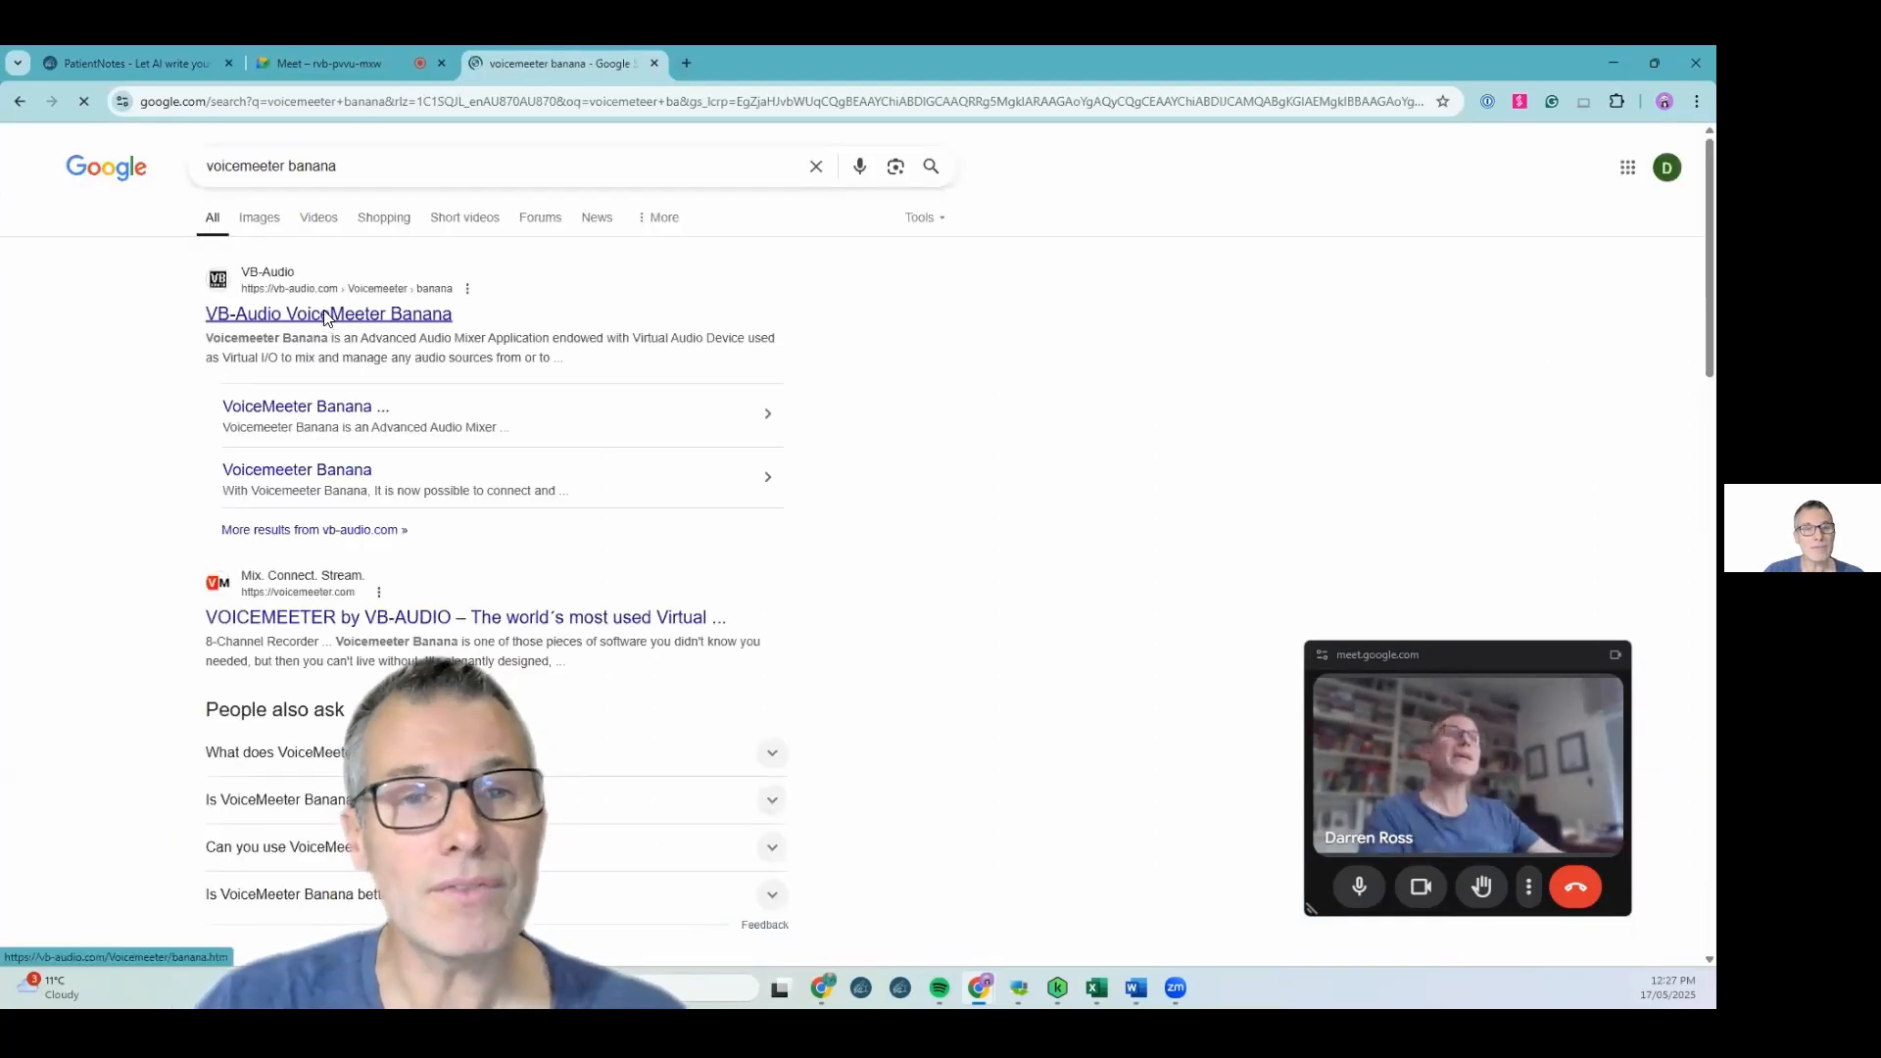
left_click(326, 315)
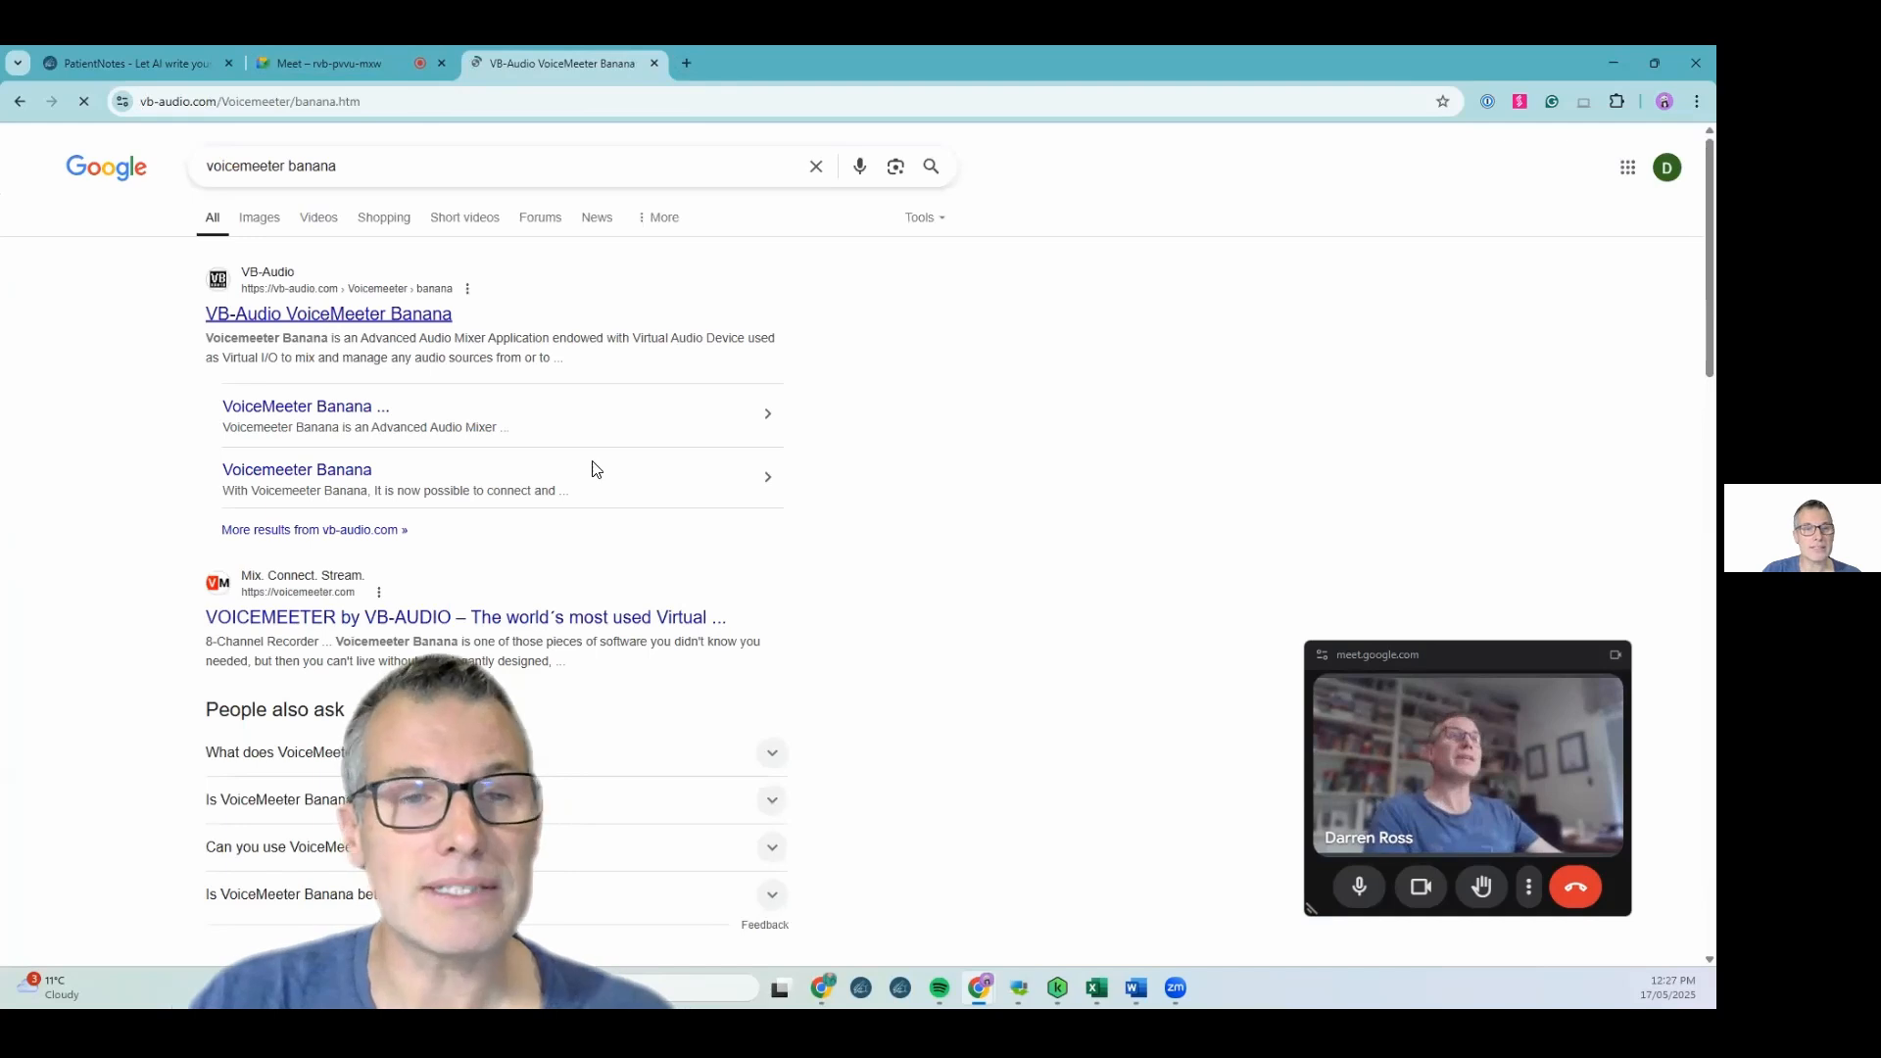
Scroll through the VoiceMeeter Banana page to examine its download and licence information
scroll(602, 478, "down", 2)
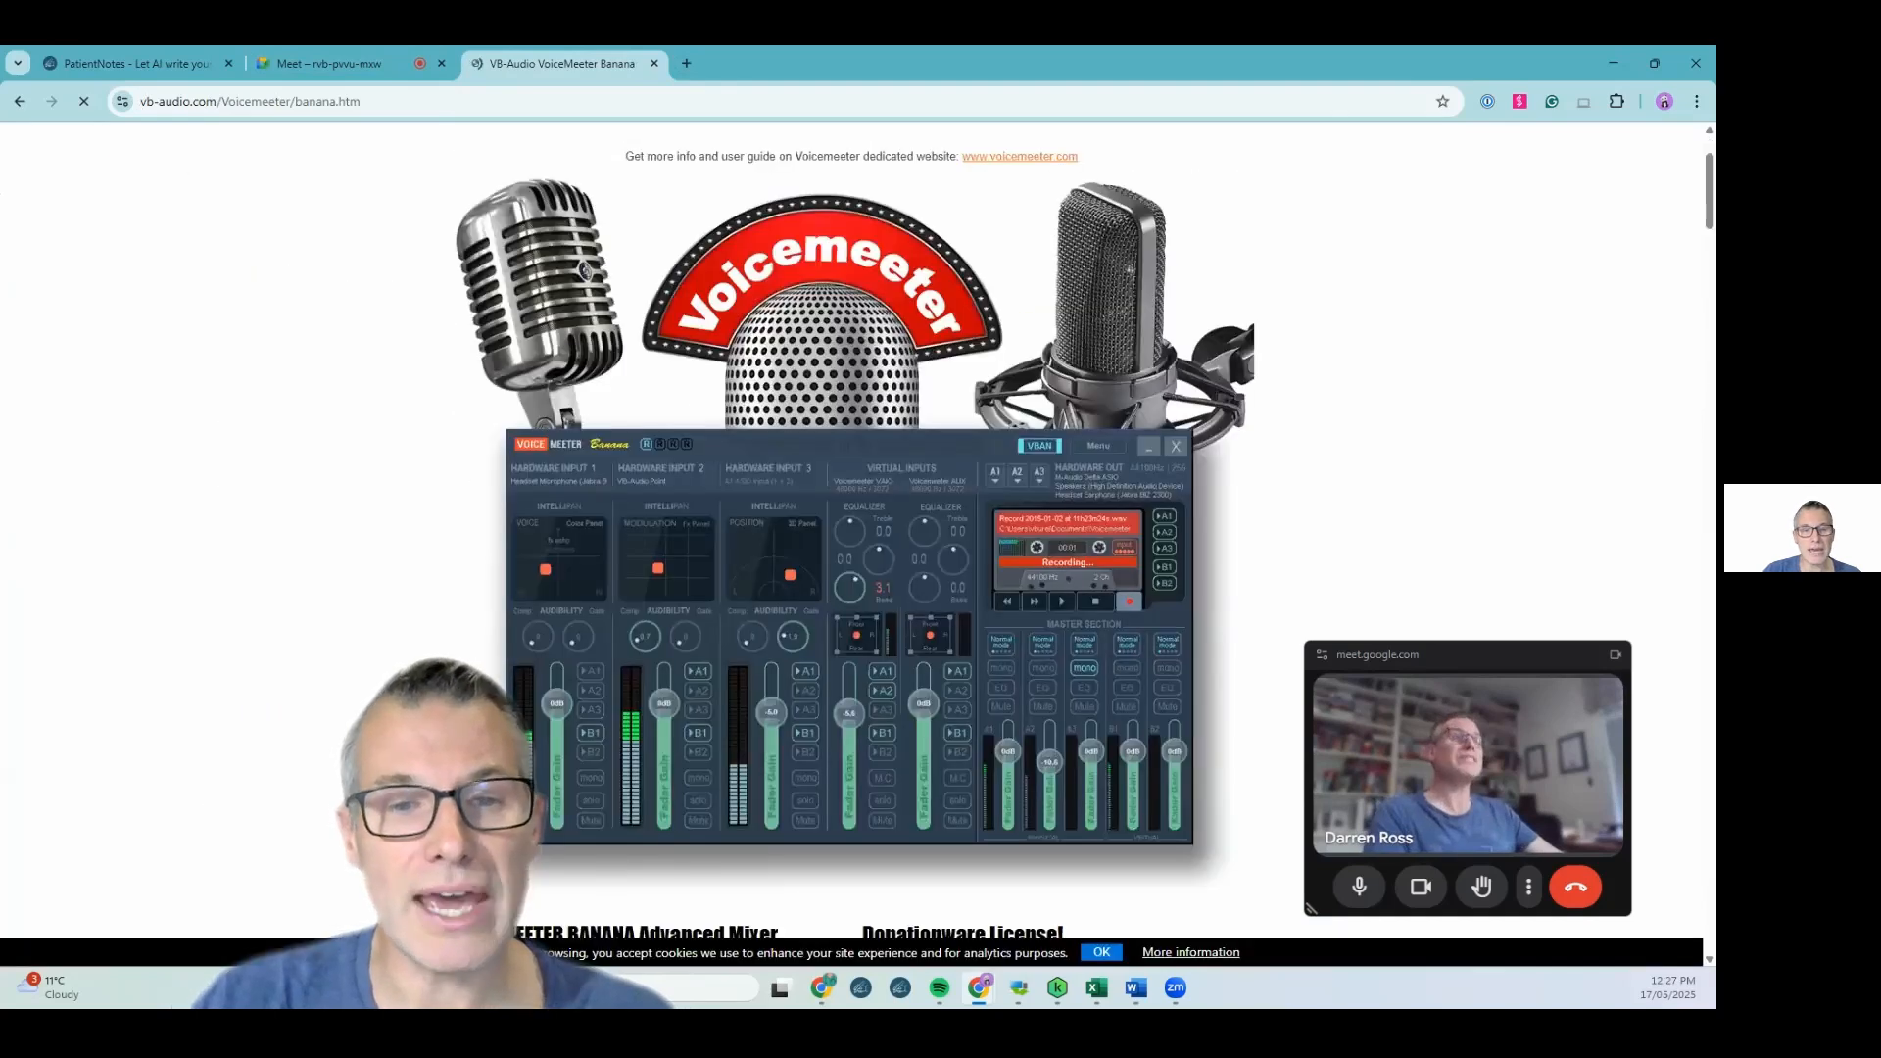
scroll(601, 477, "down", 4)
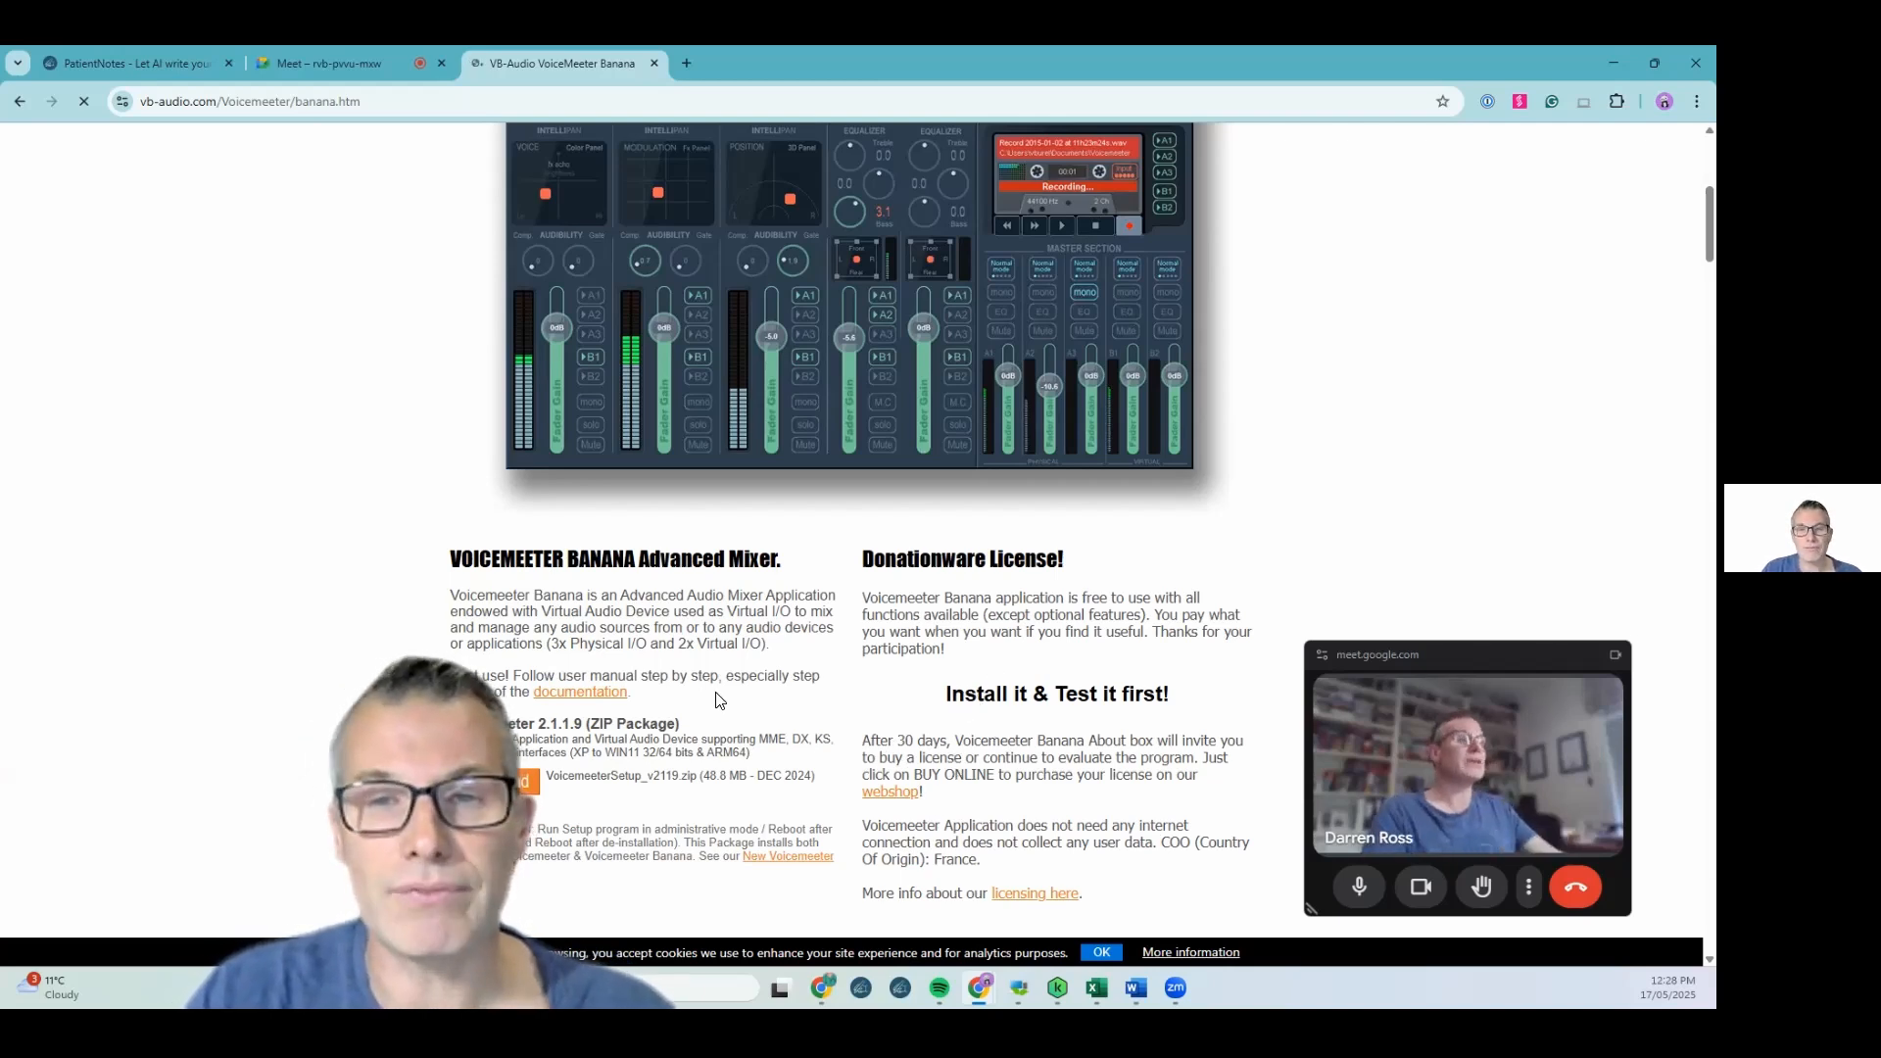
scroll(715, 699, "up", 1)
scroll(715, 705, "up", 3)
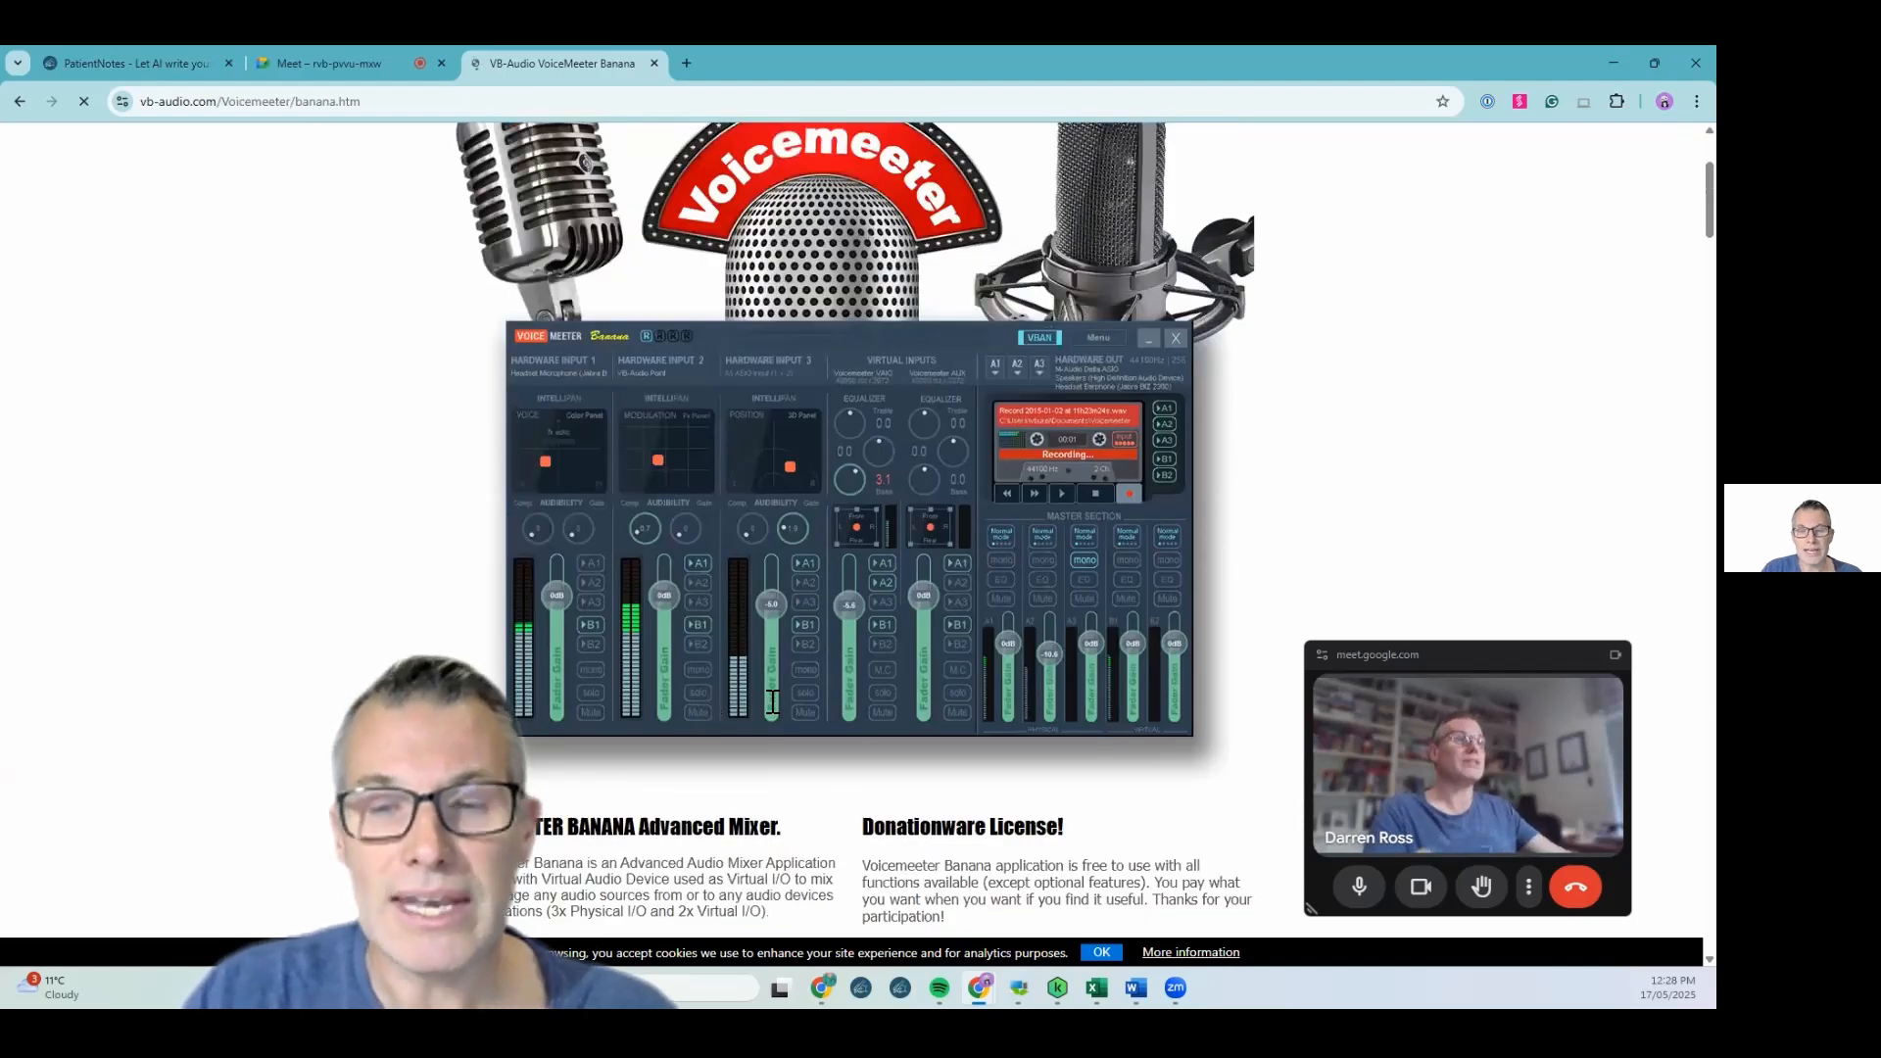
scroll(870, 663, "down", 7)
left_click_drag(866, 646, 958, 665)
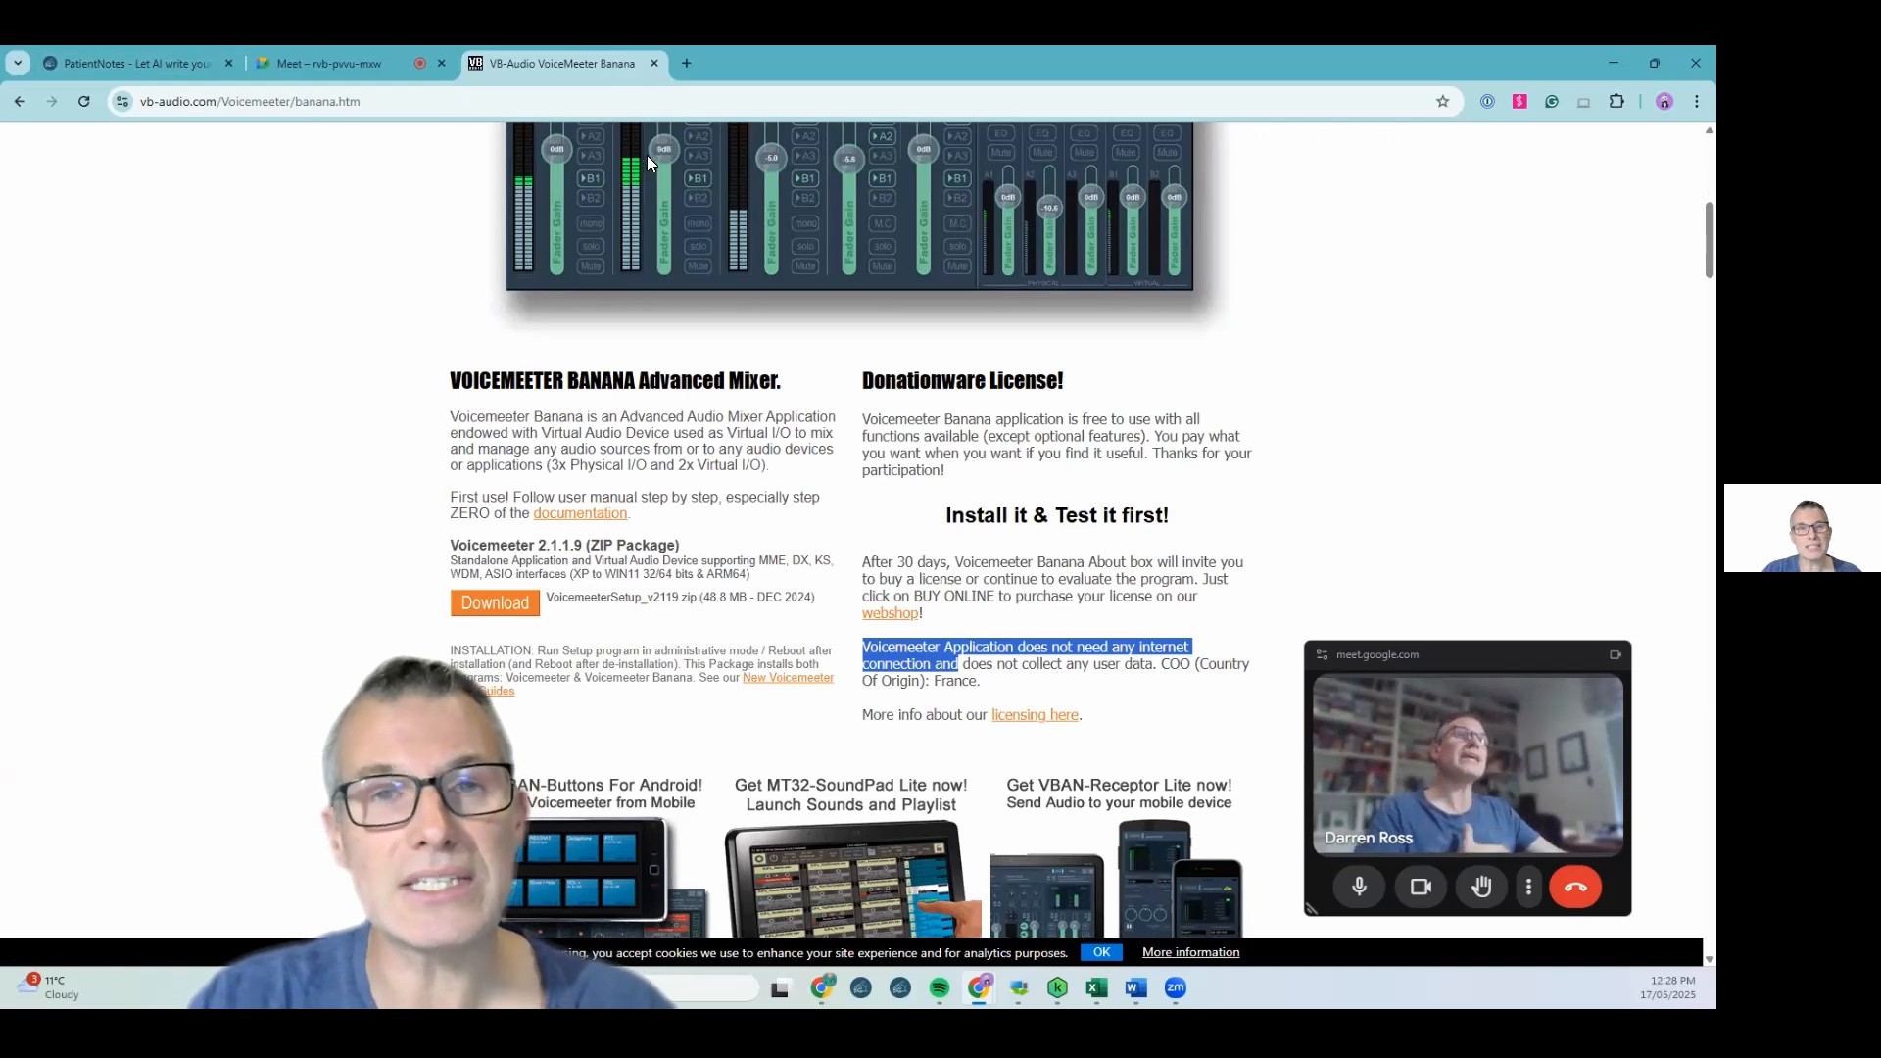
Switch to Voicemeeter Banana, check Stereo Input 1's devices, and set hardware output A1 to Speakers/Headphones (Realtek(R) Audio)
left_click(654, 63)
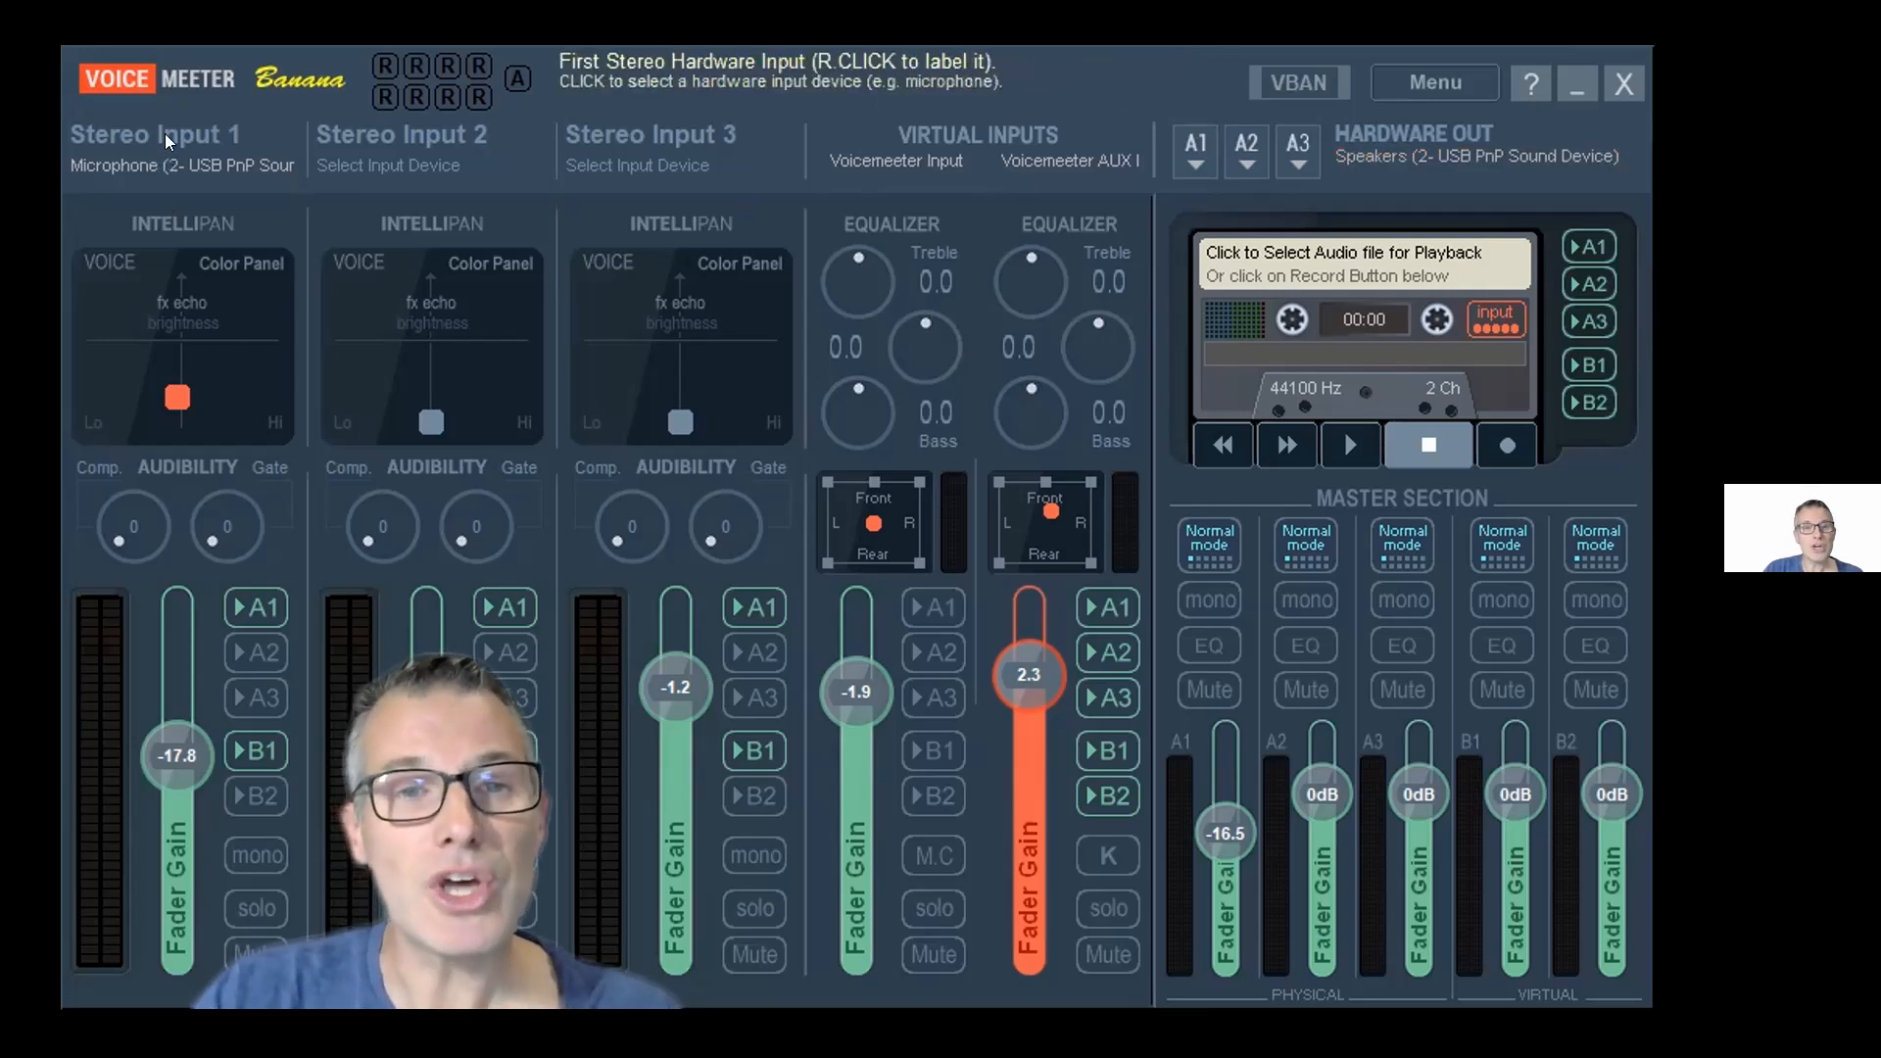
left_click(182, 165)
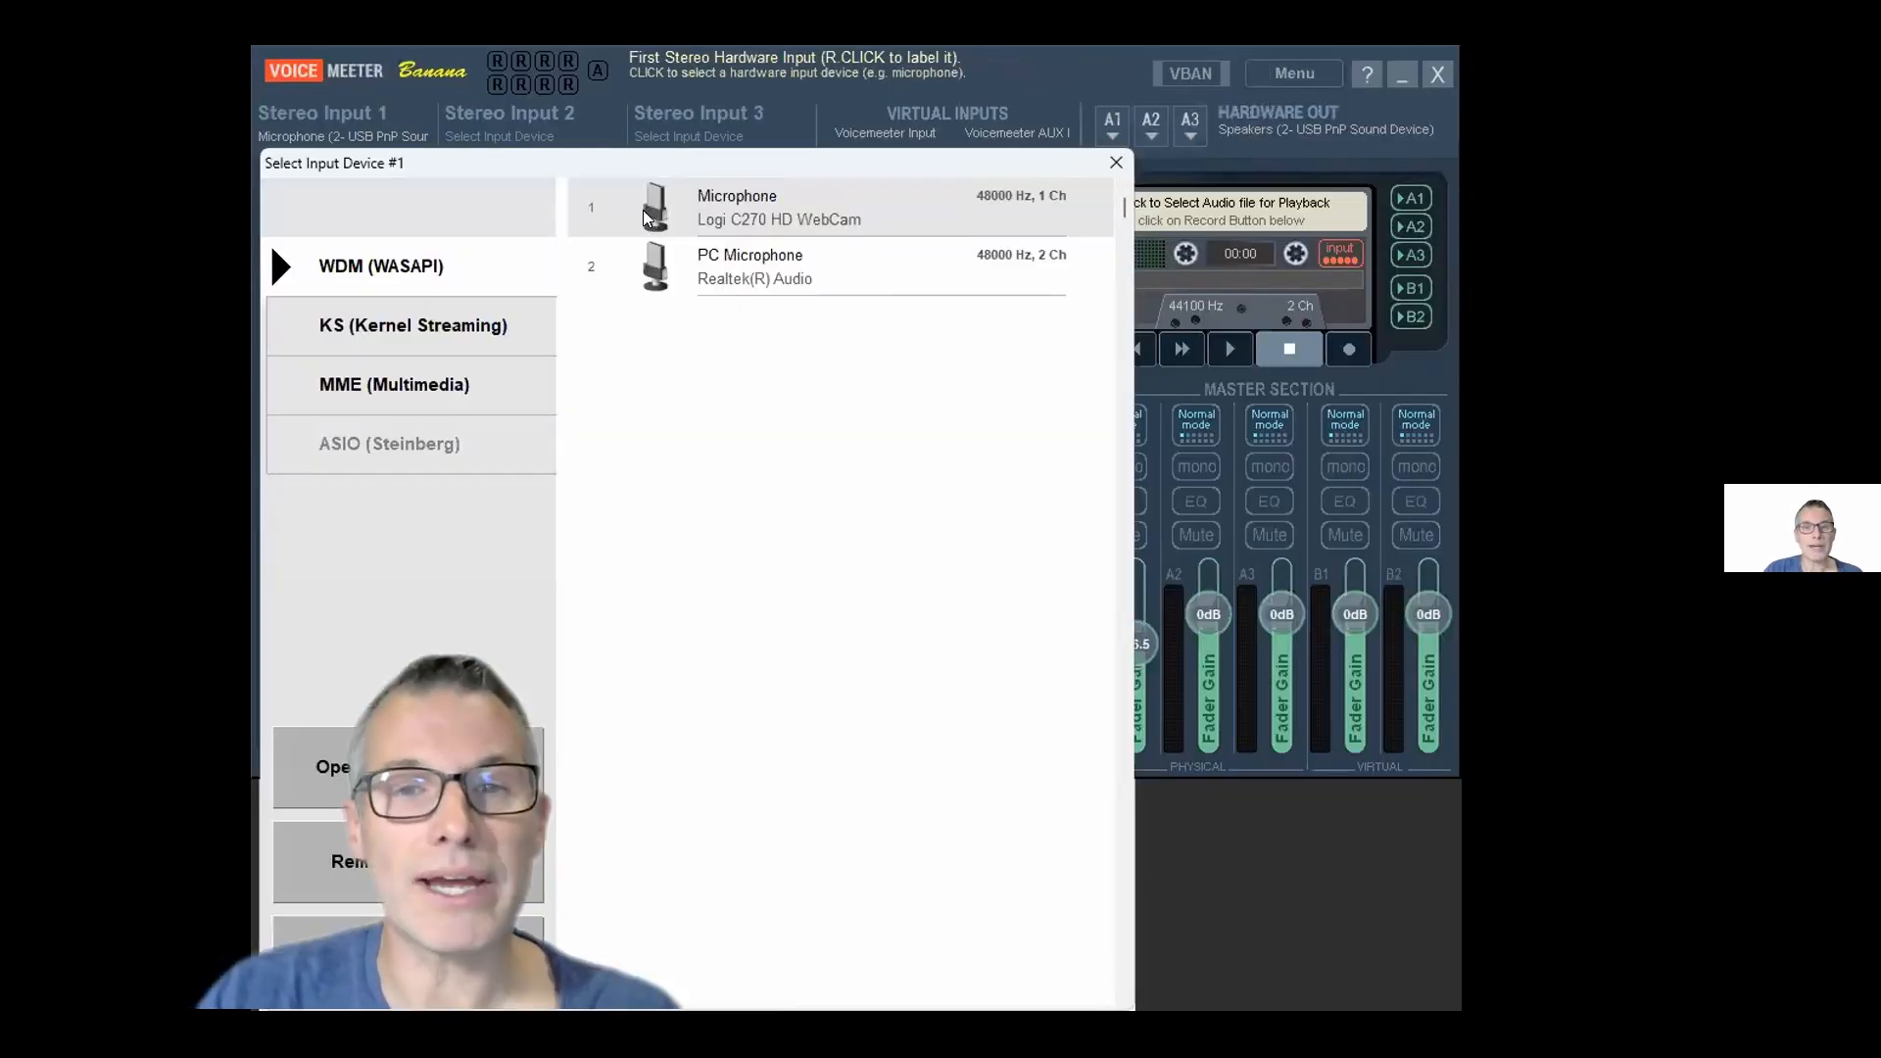
left_click(1115, 163)
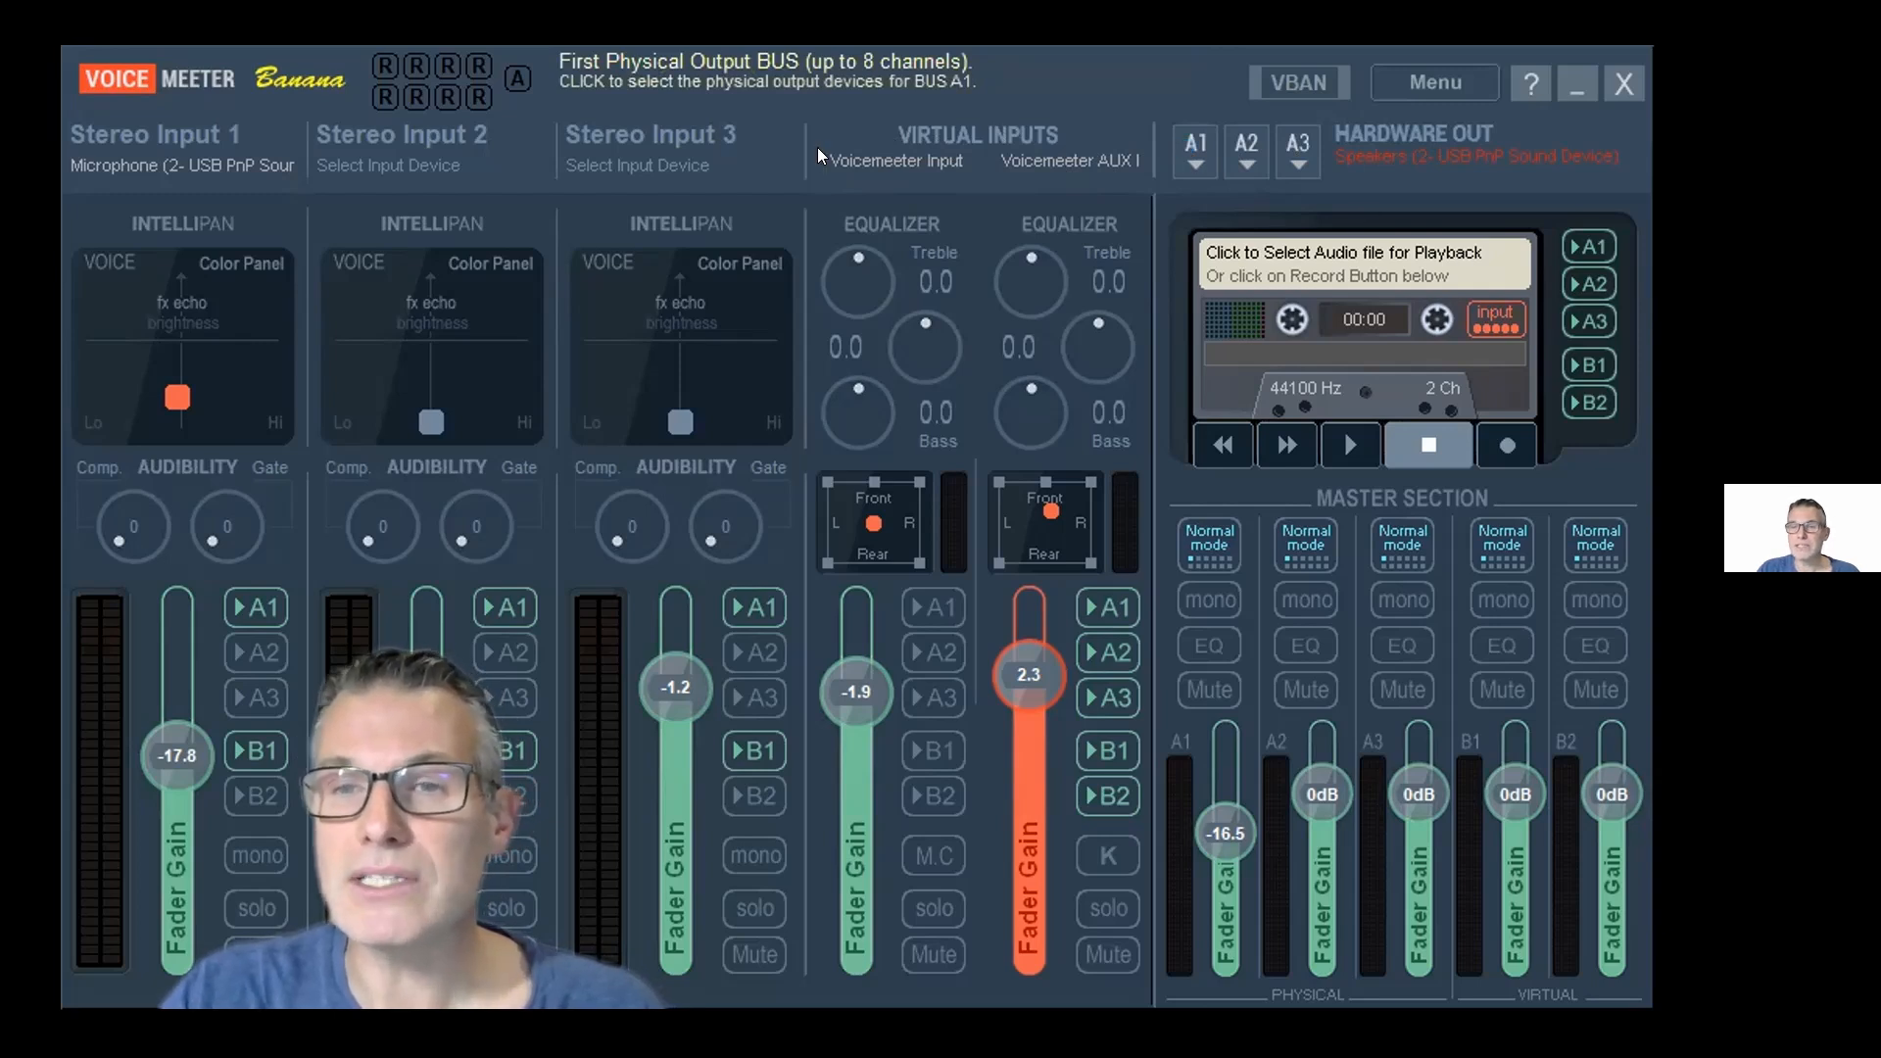
left_click(1313, 174)
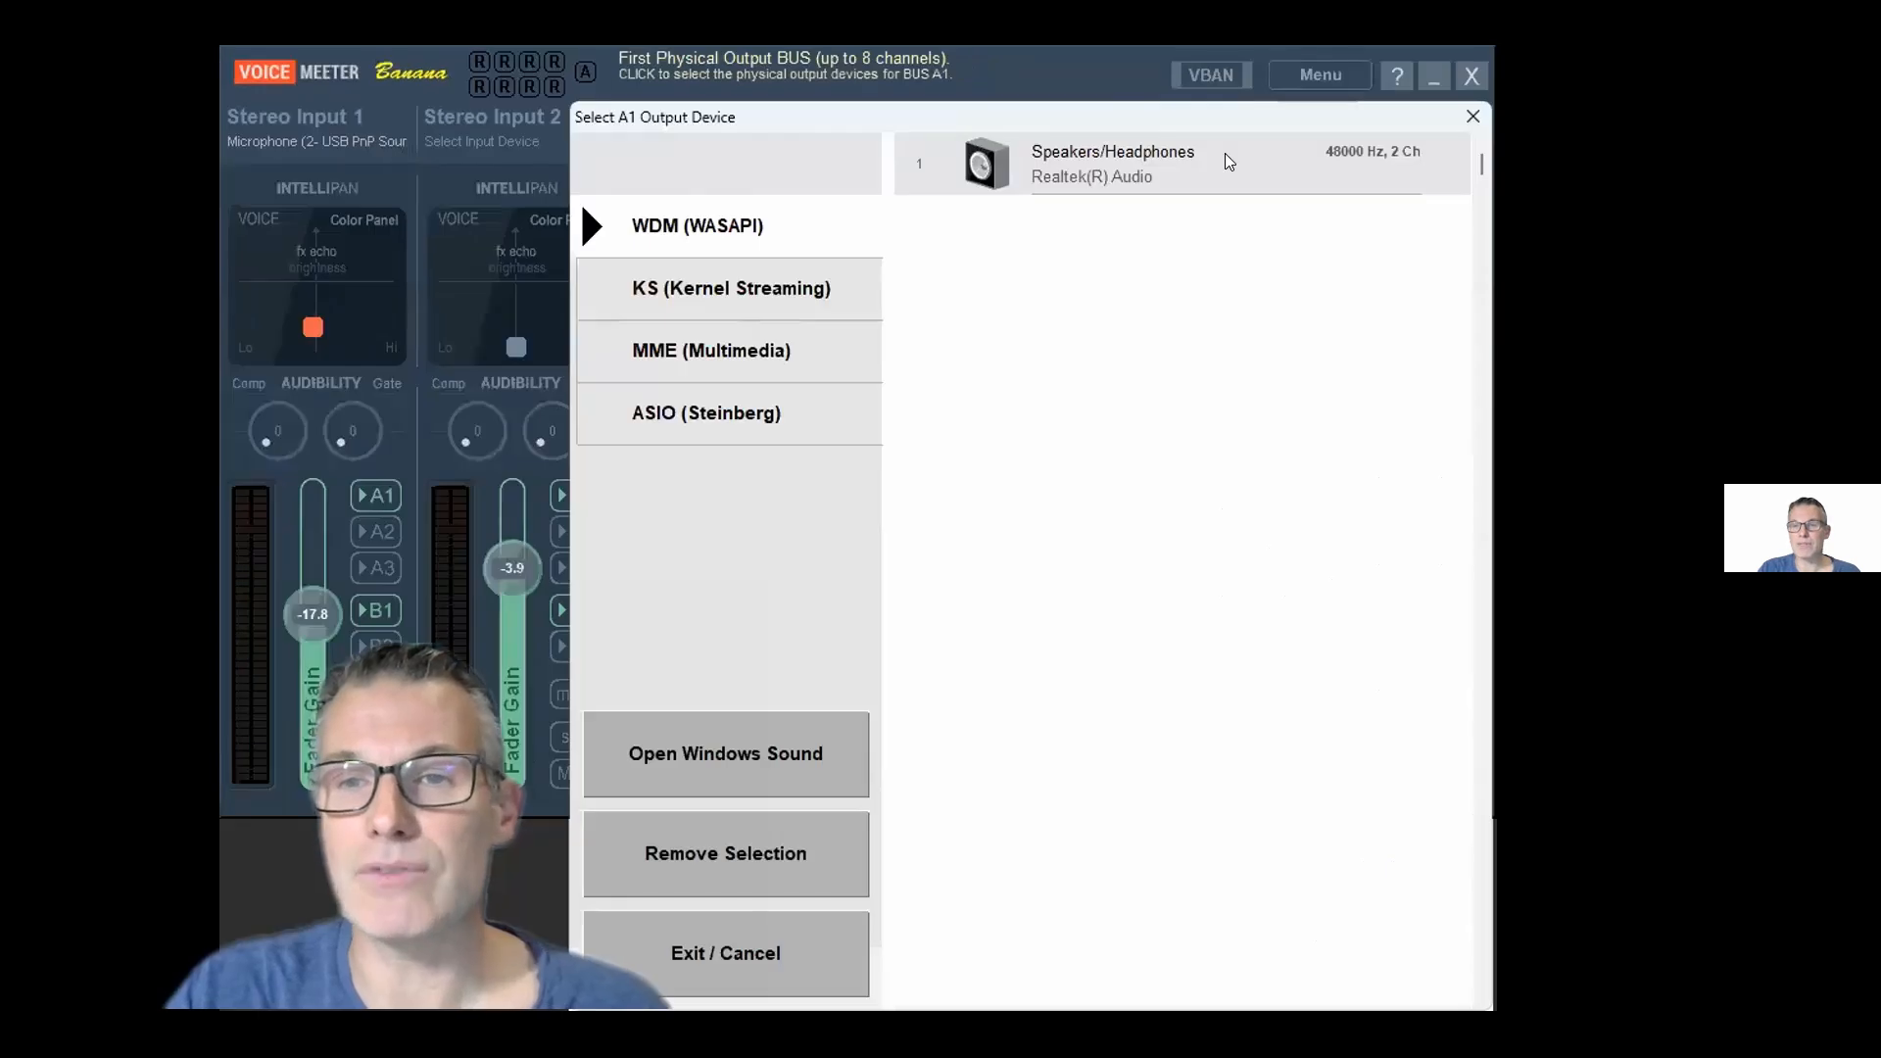
left_click(1215, 157)
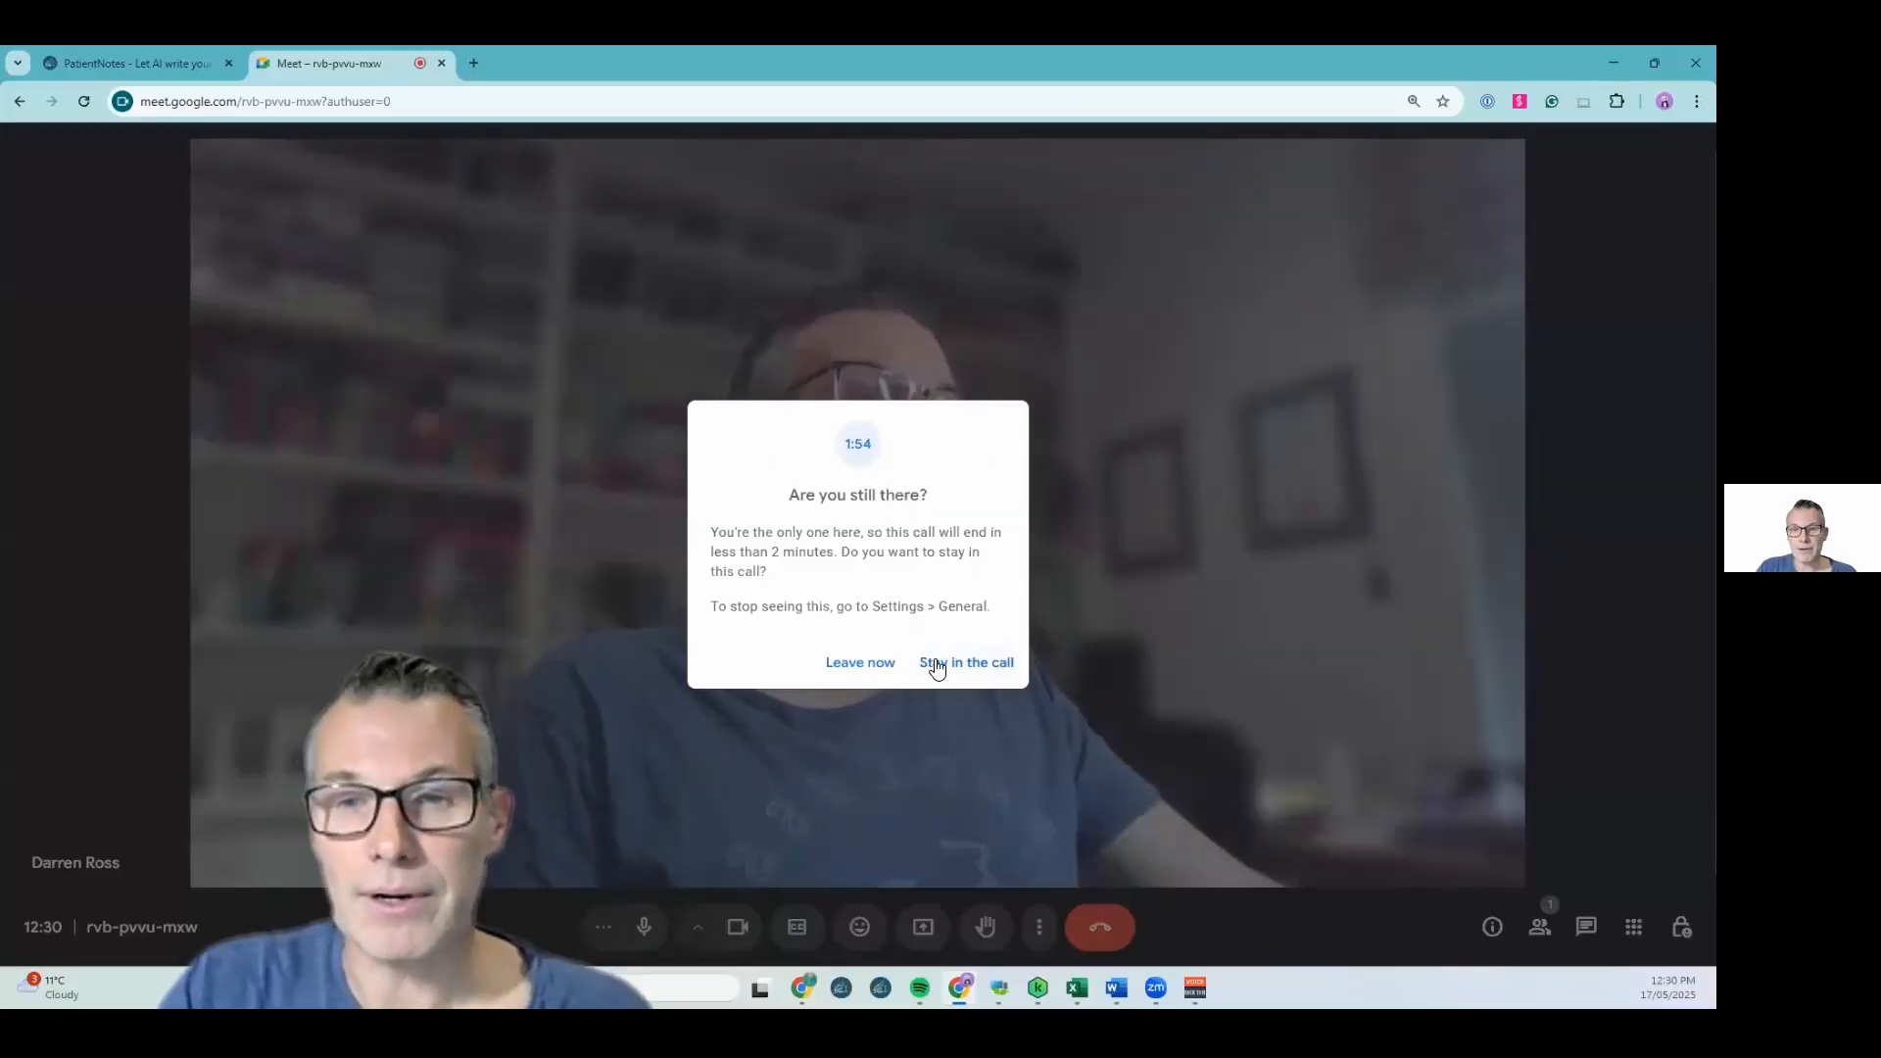
Stay in the Google Meet call and open its audio settings to change the microphone
left_click(931, 662)
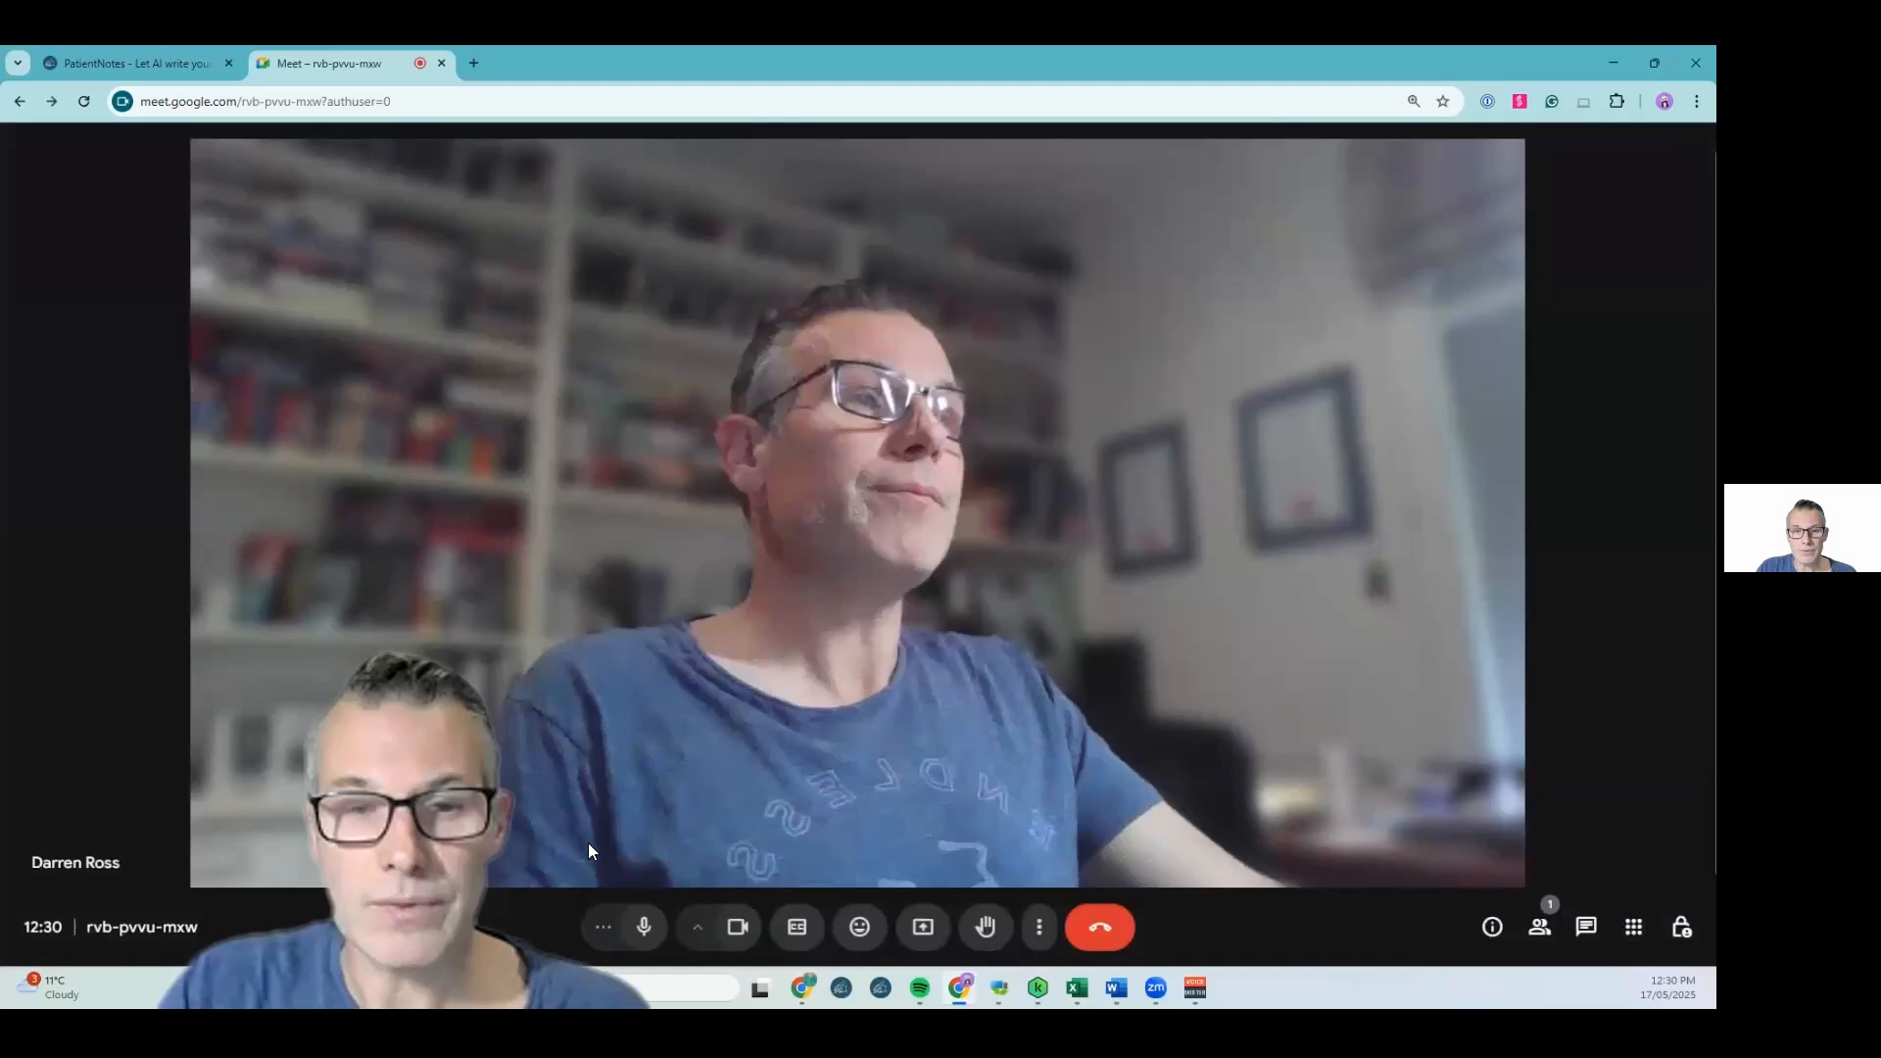
left_click(617, 916)
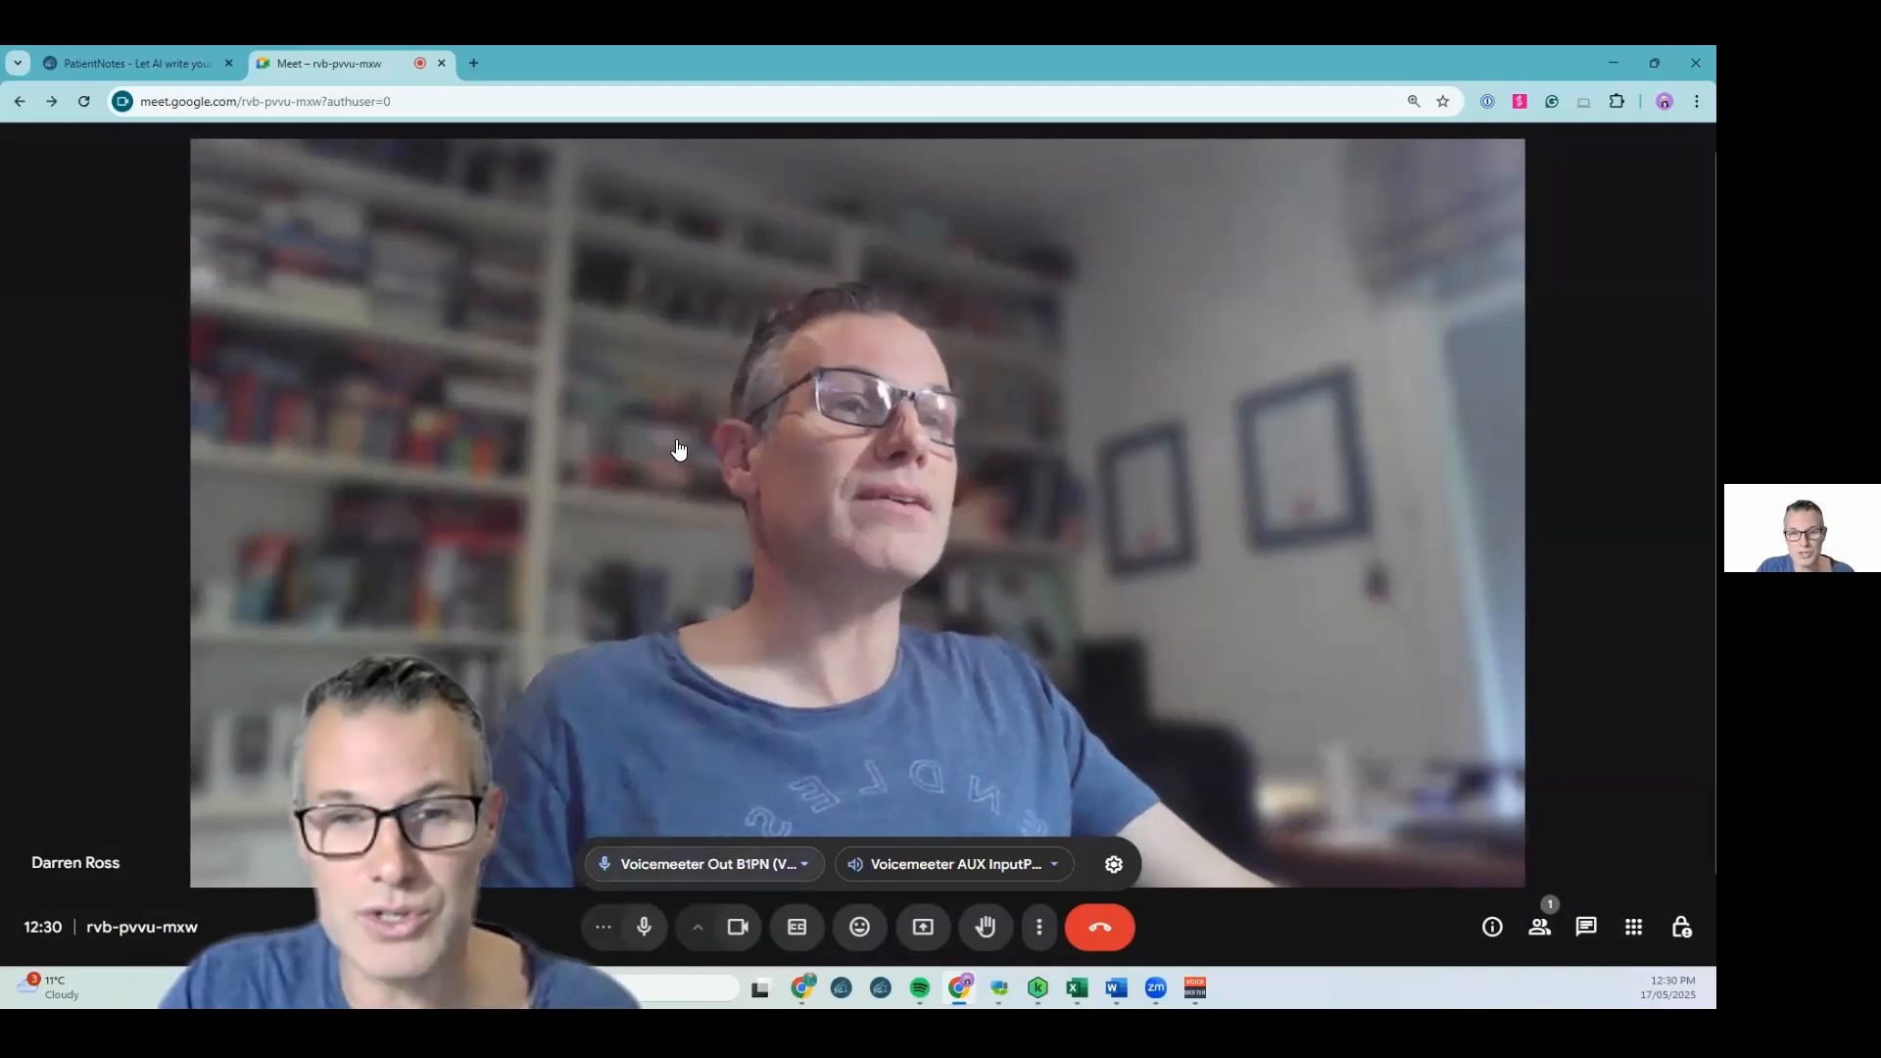
left_click(704, 864)
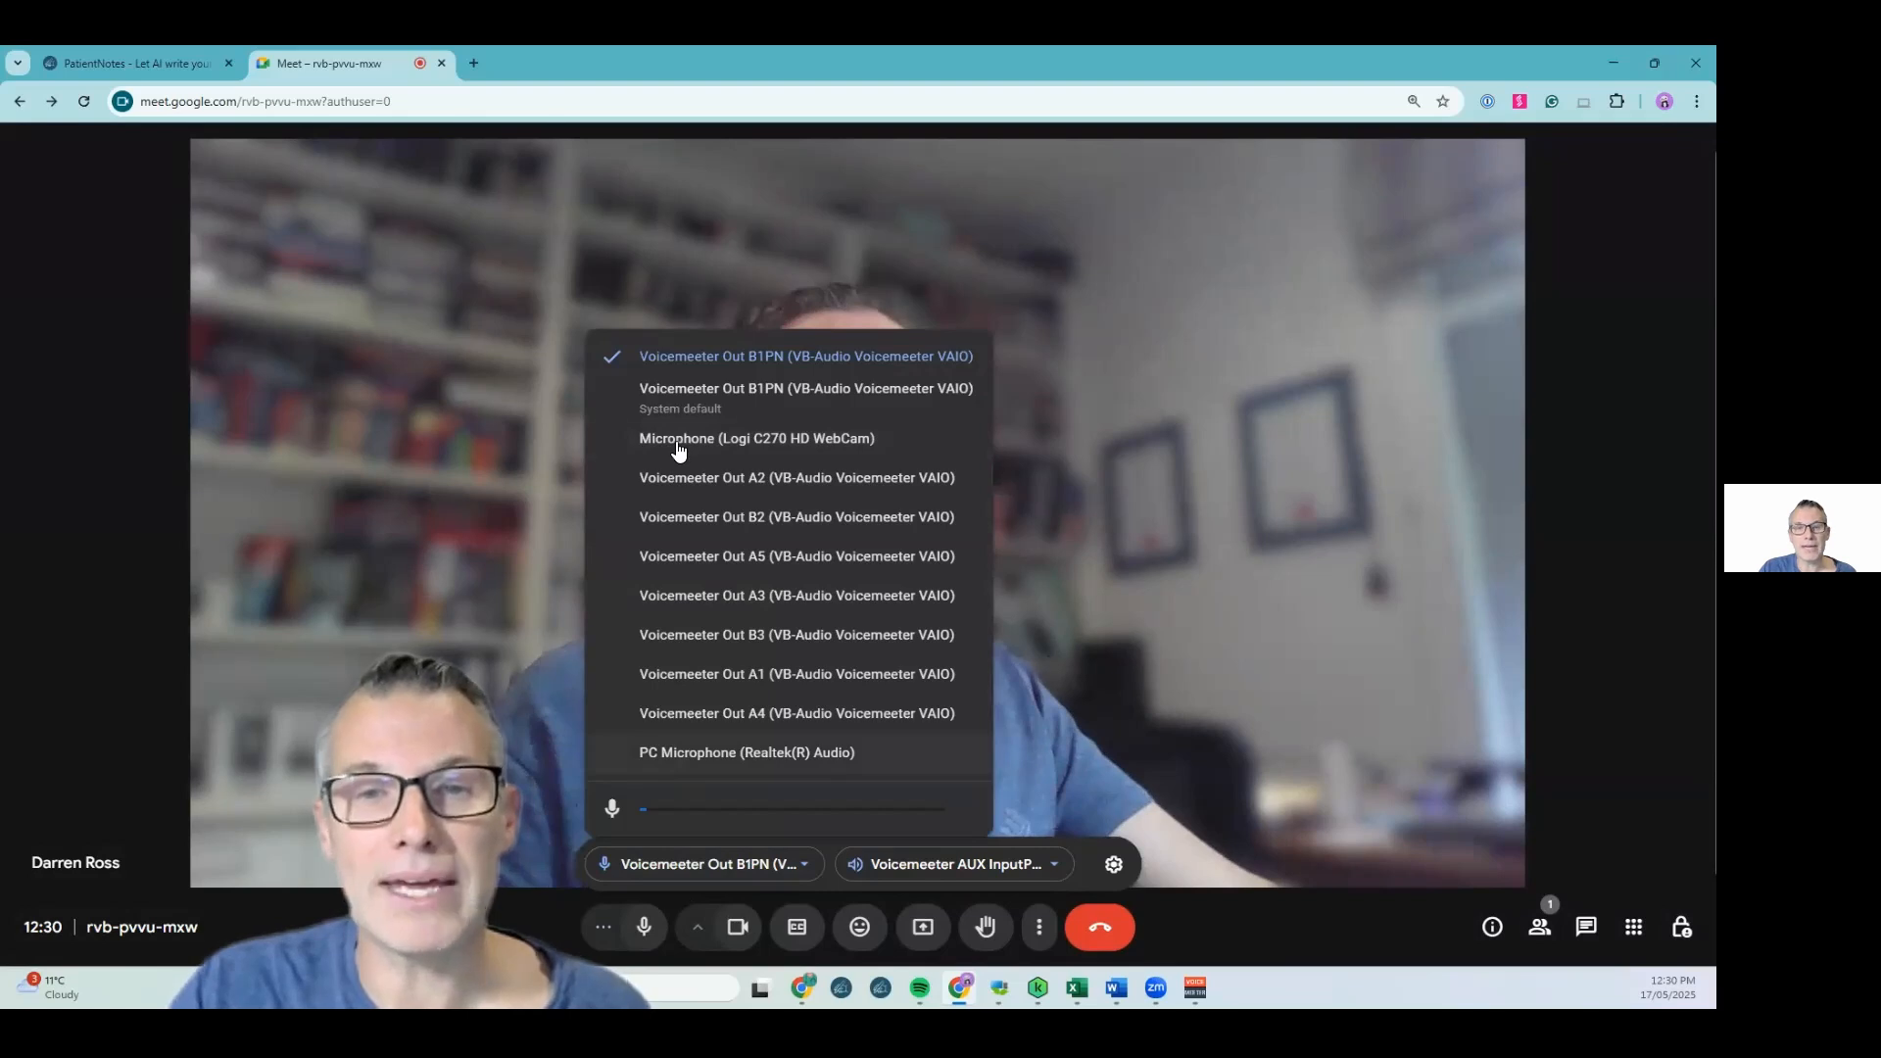
Review the Meet speaker options and set the microphone to PC Microphone (Realtek(R) Audio)
left_click(918, 866)
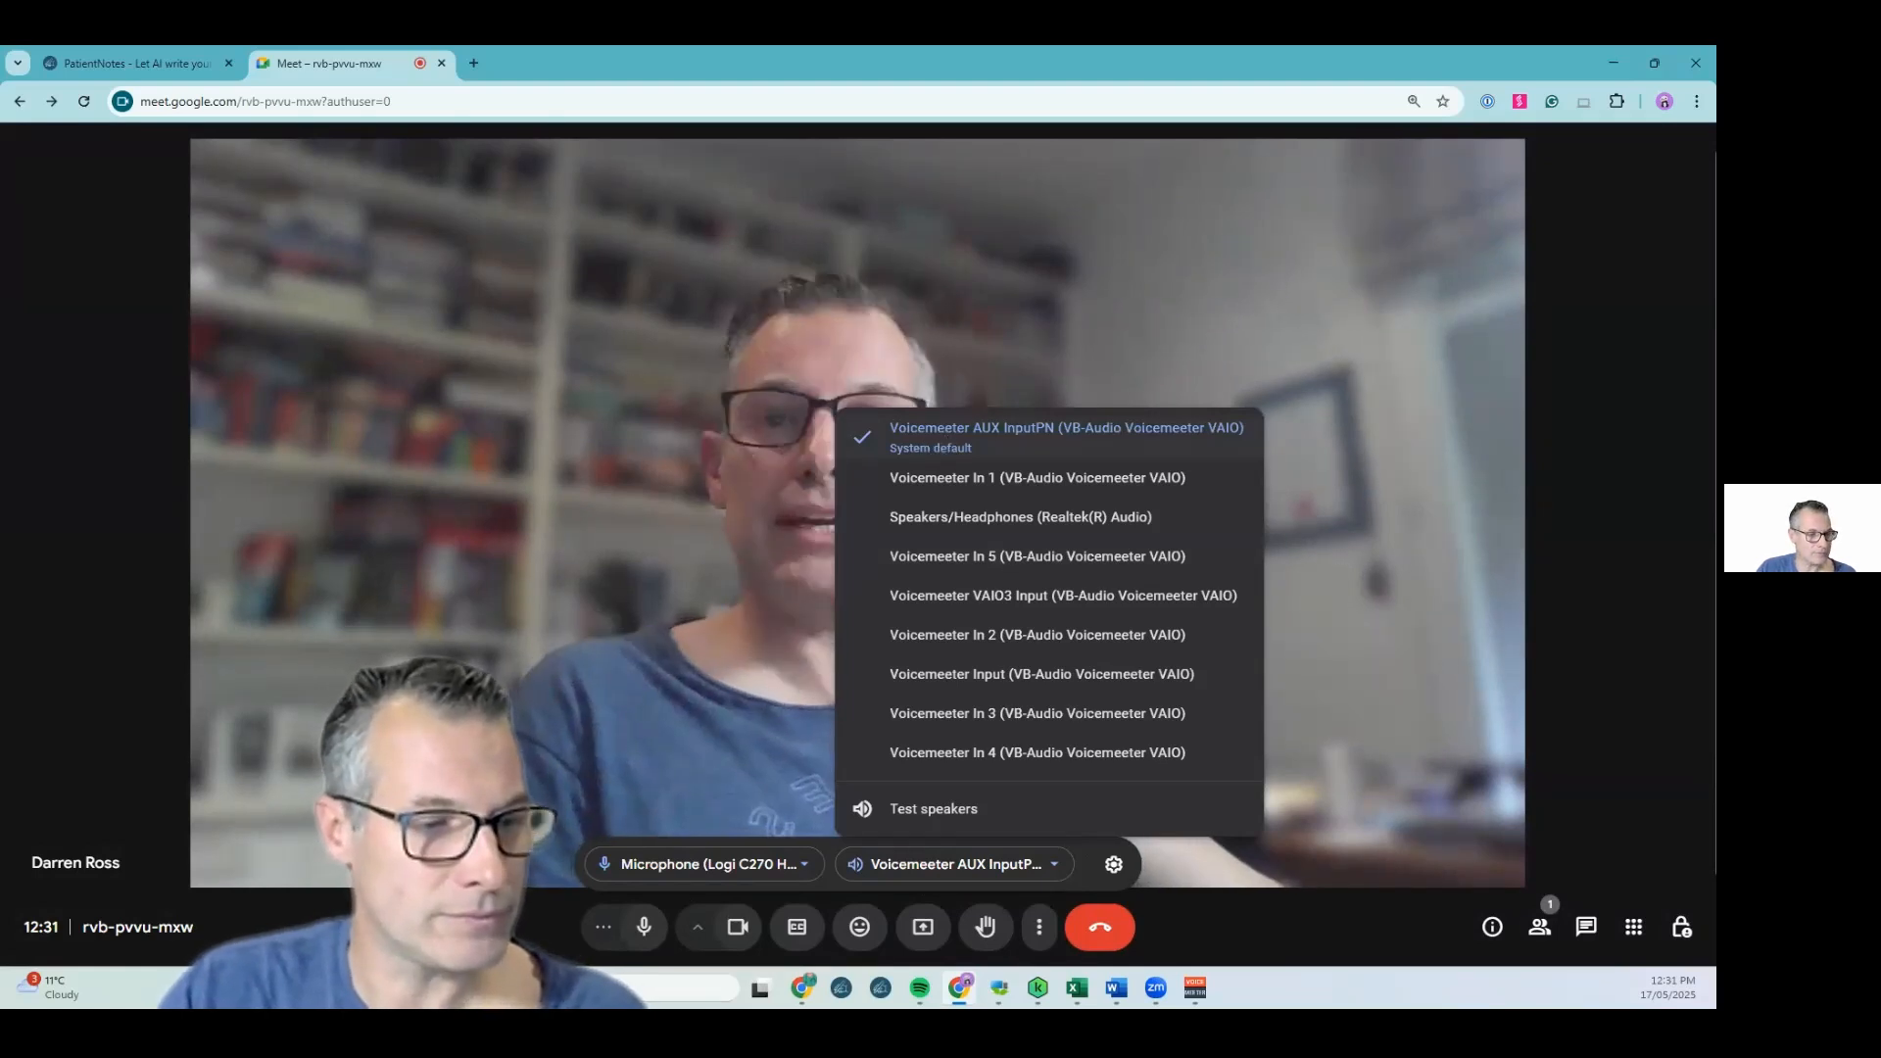
key("Escape")
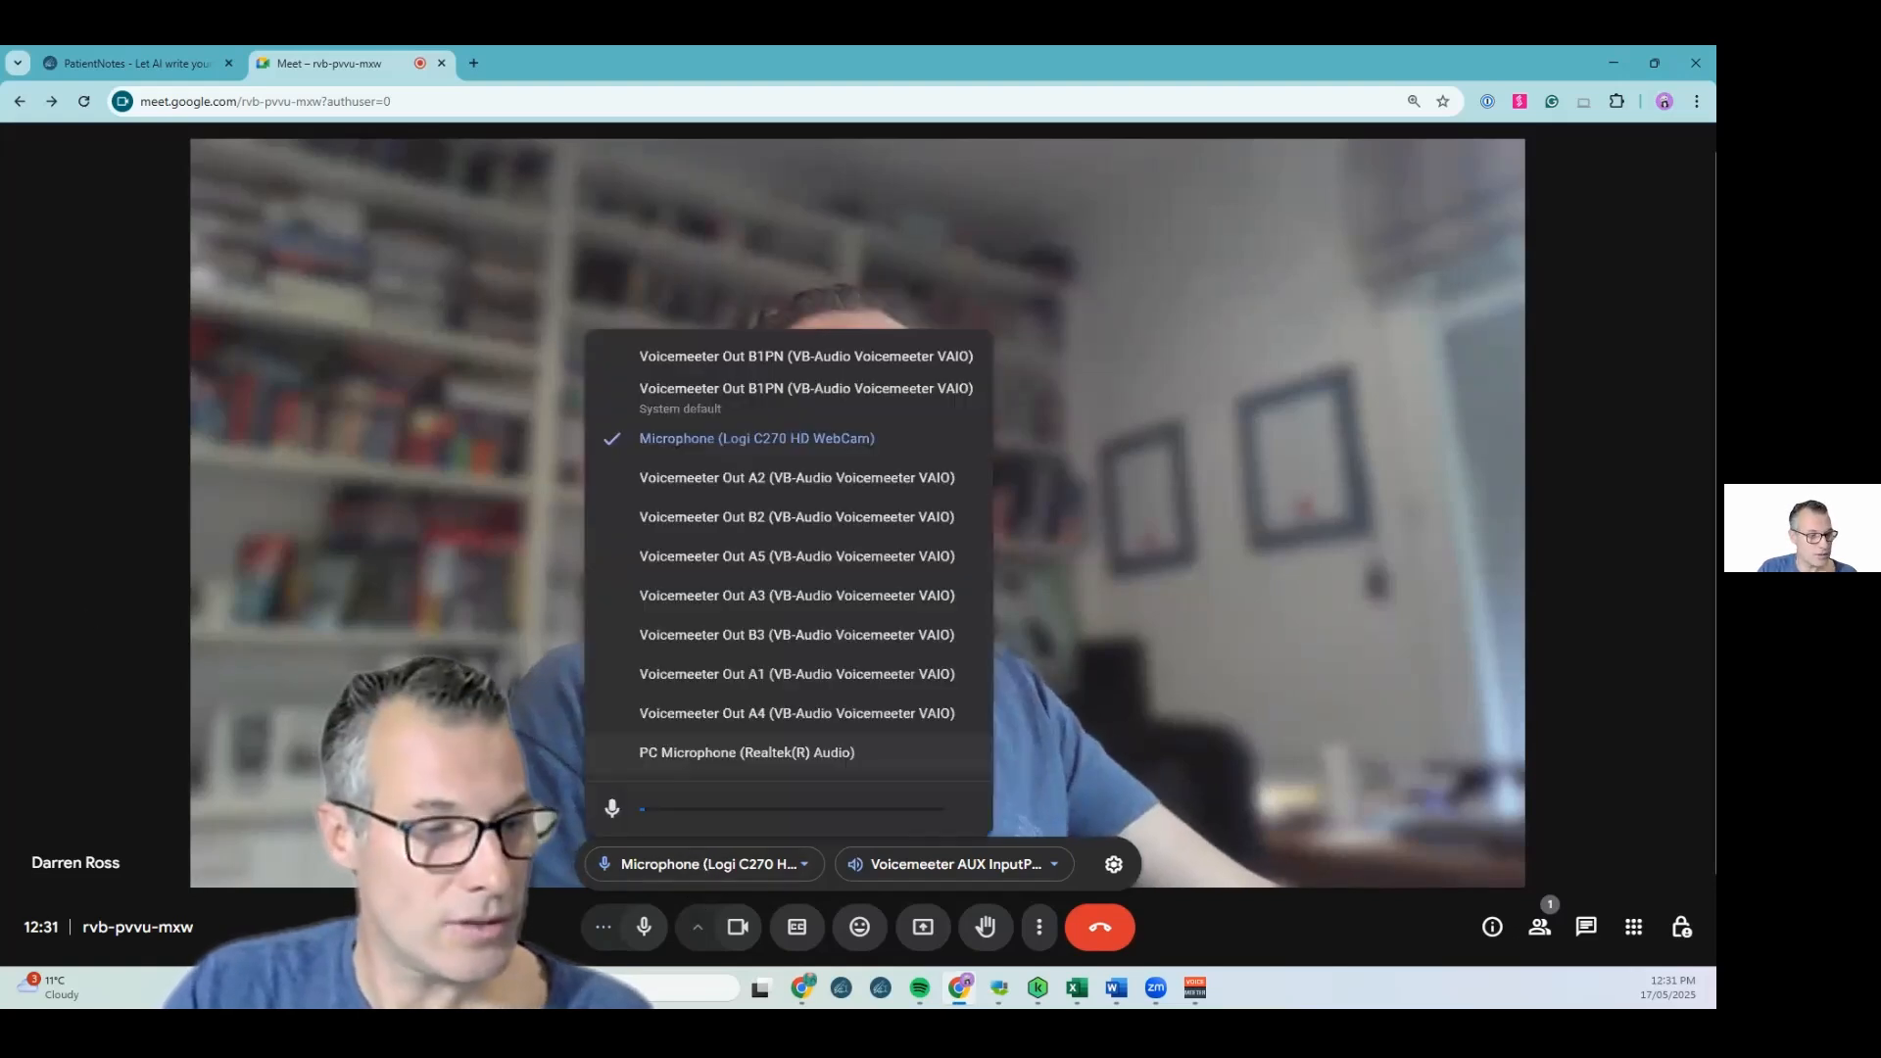
left_click(725, 752)
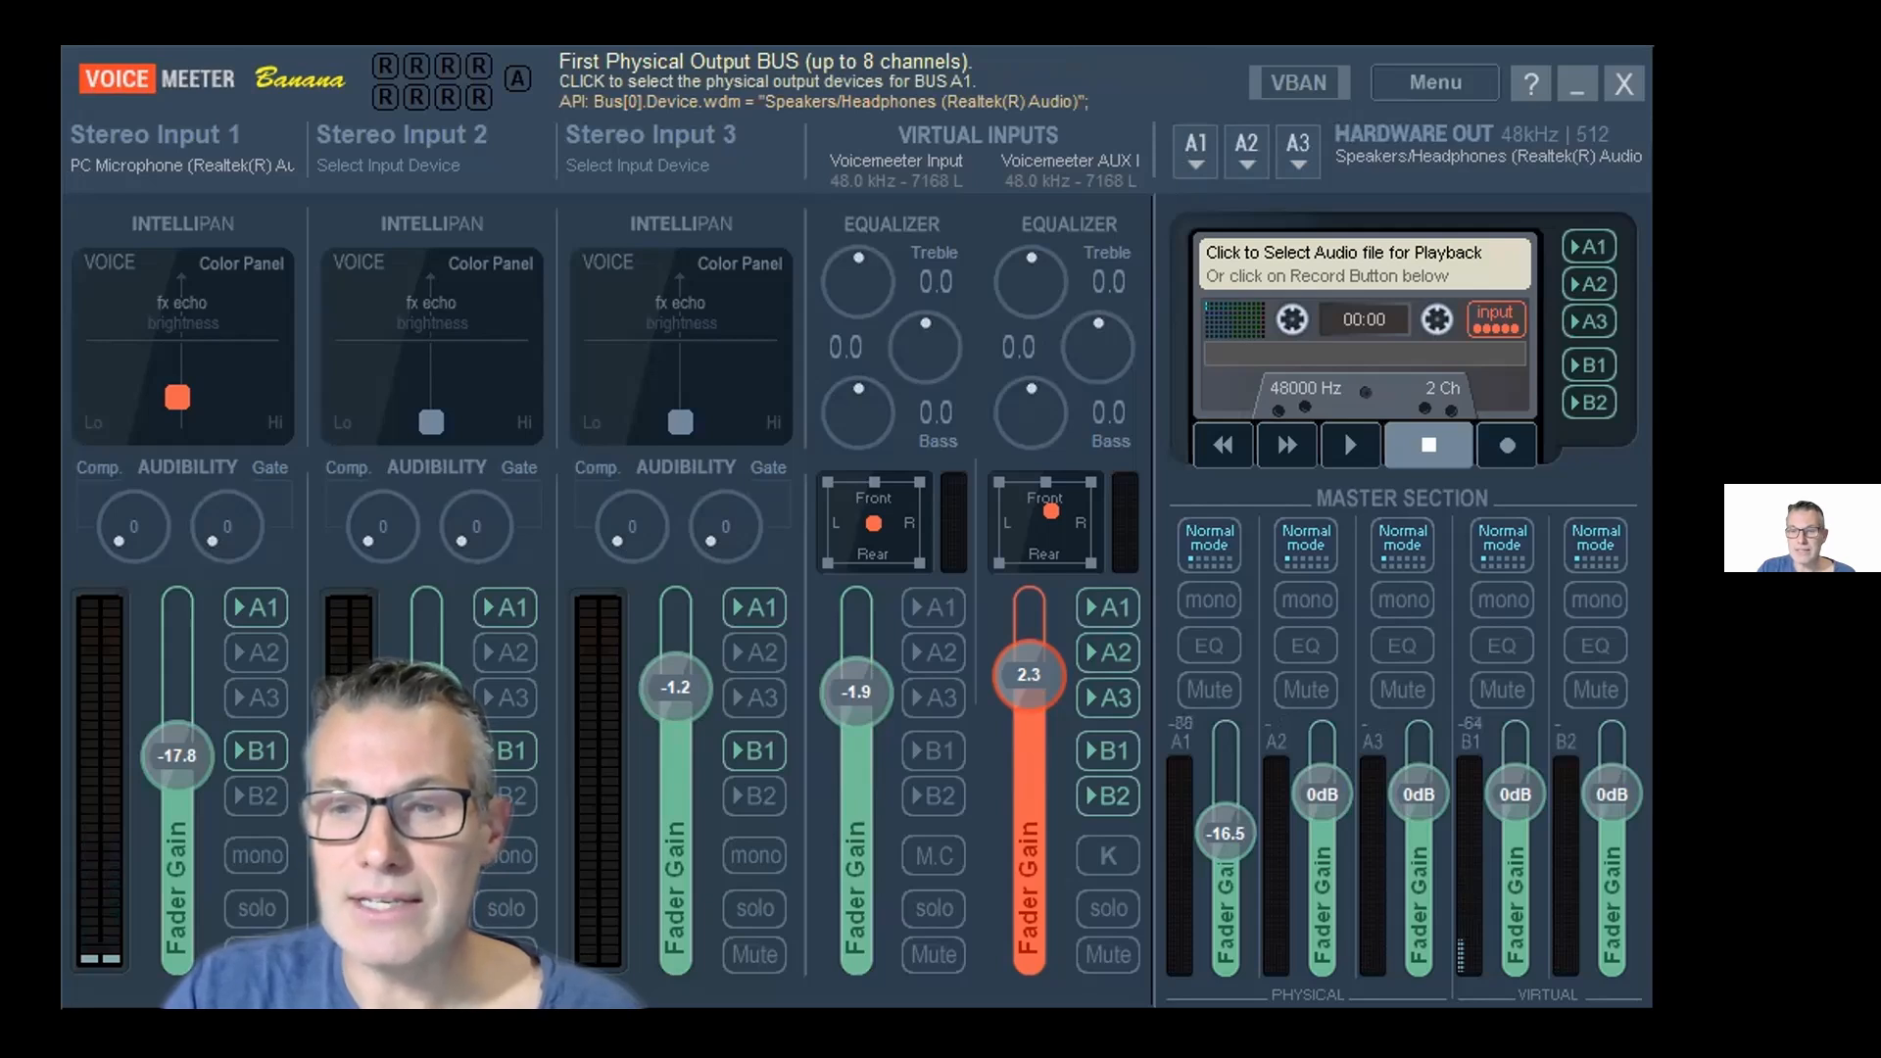
Toggle the A1 bus in Voicemeeter and start recording the Test session in PatientNotes
left_click(1196, 147)
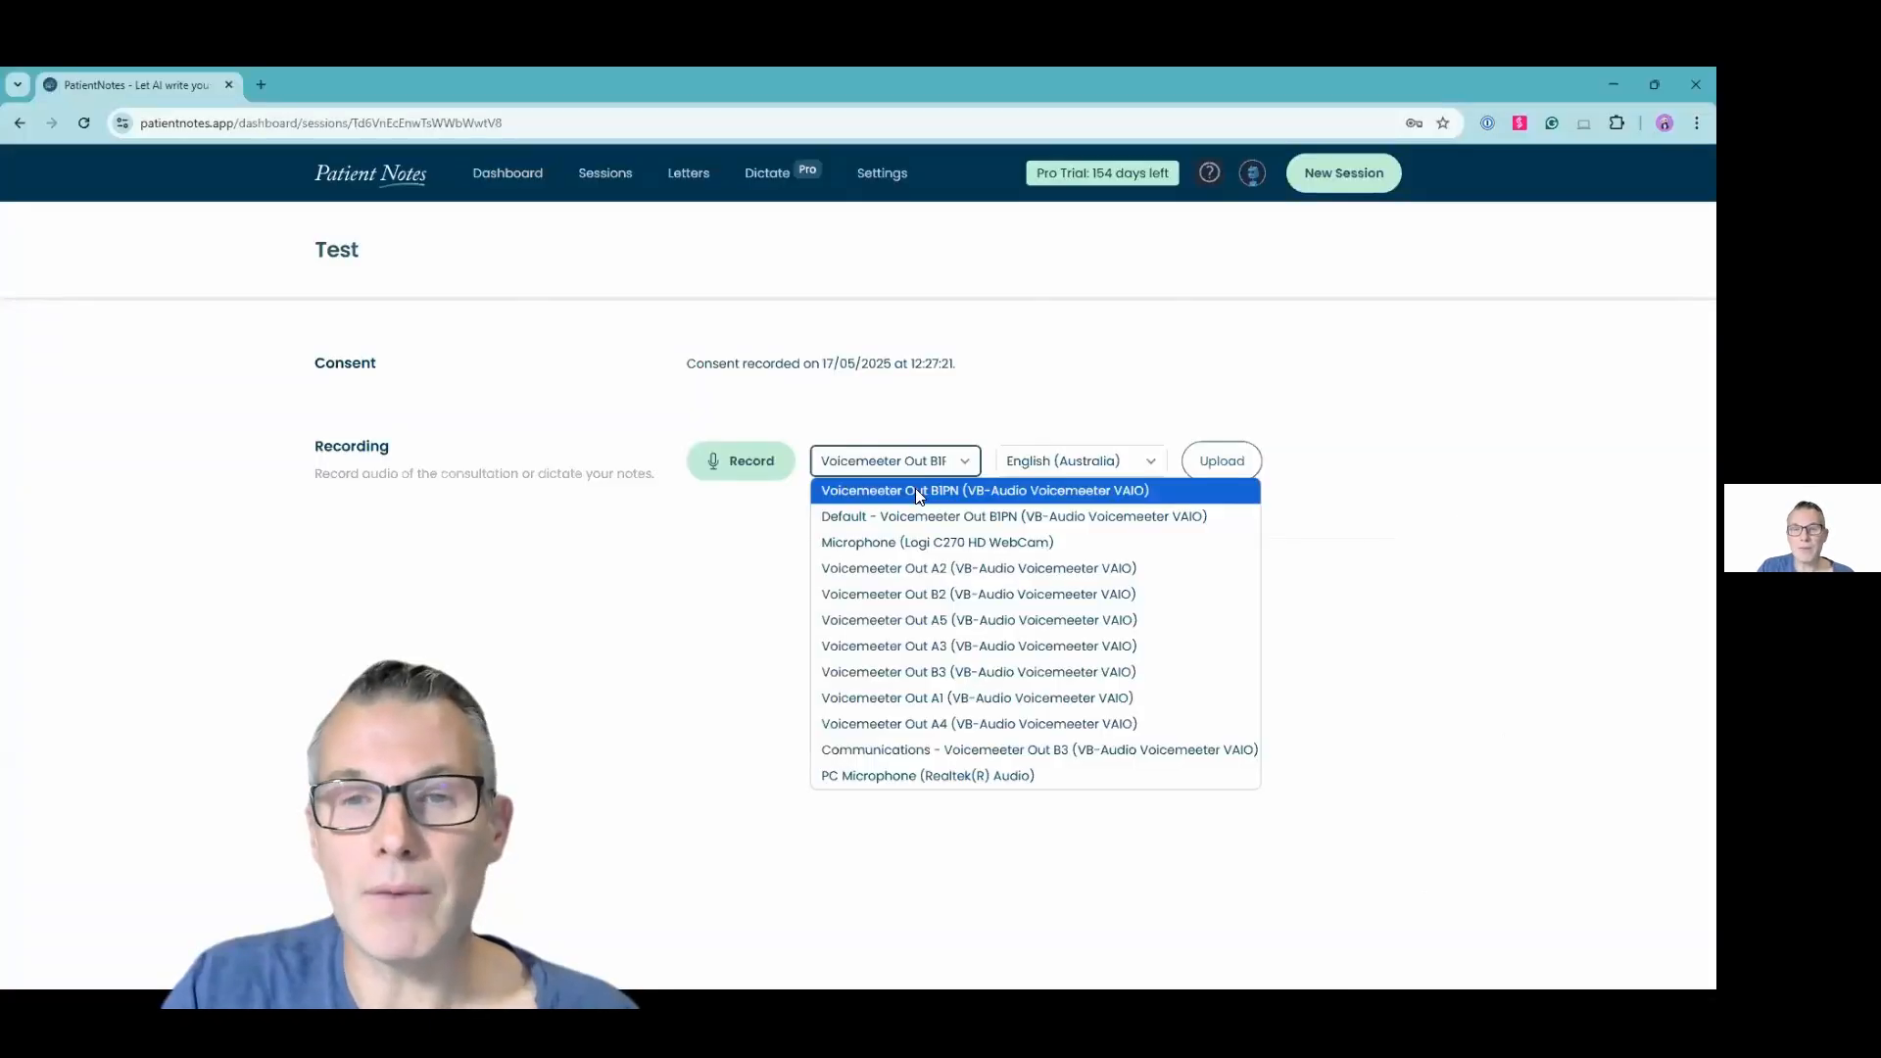
left_click(769, 472)
left_click(769, 473)
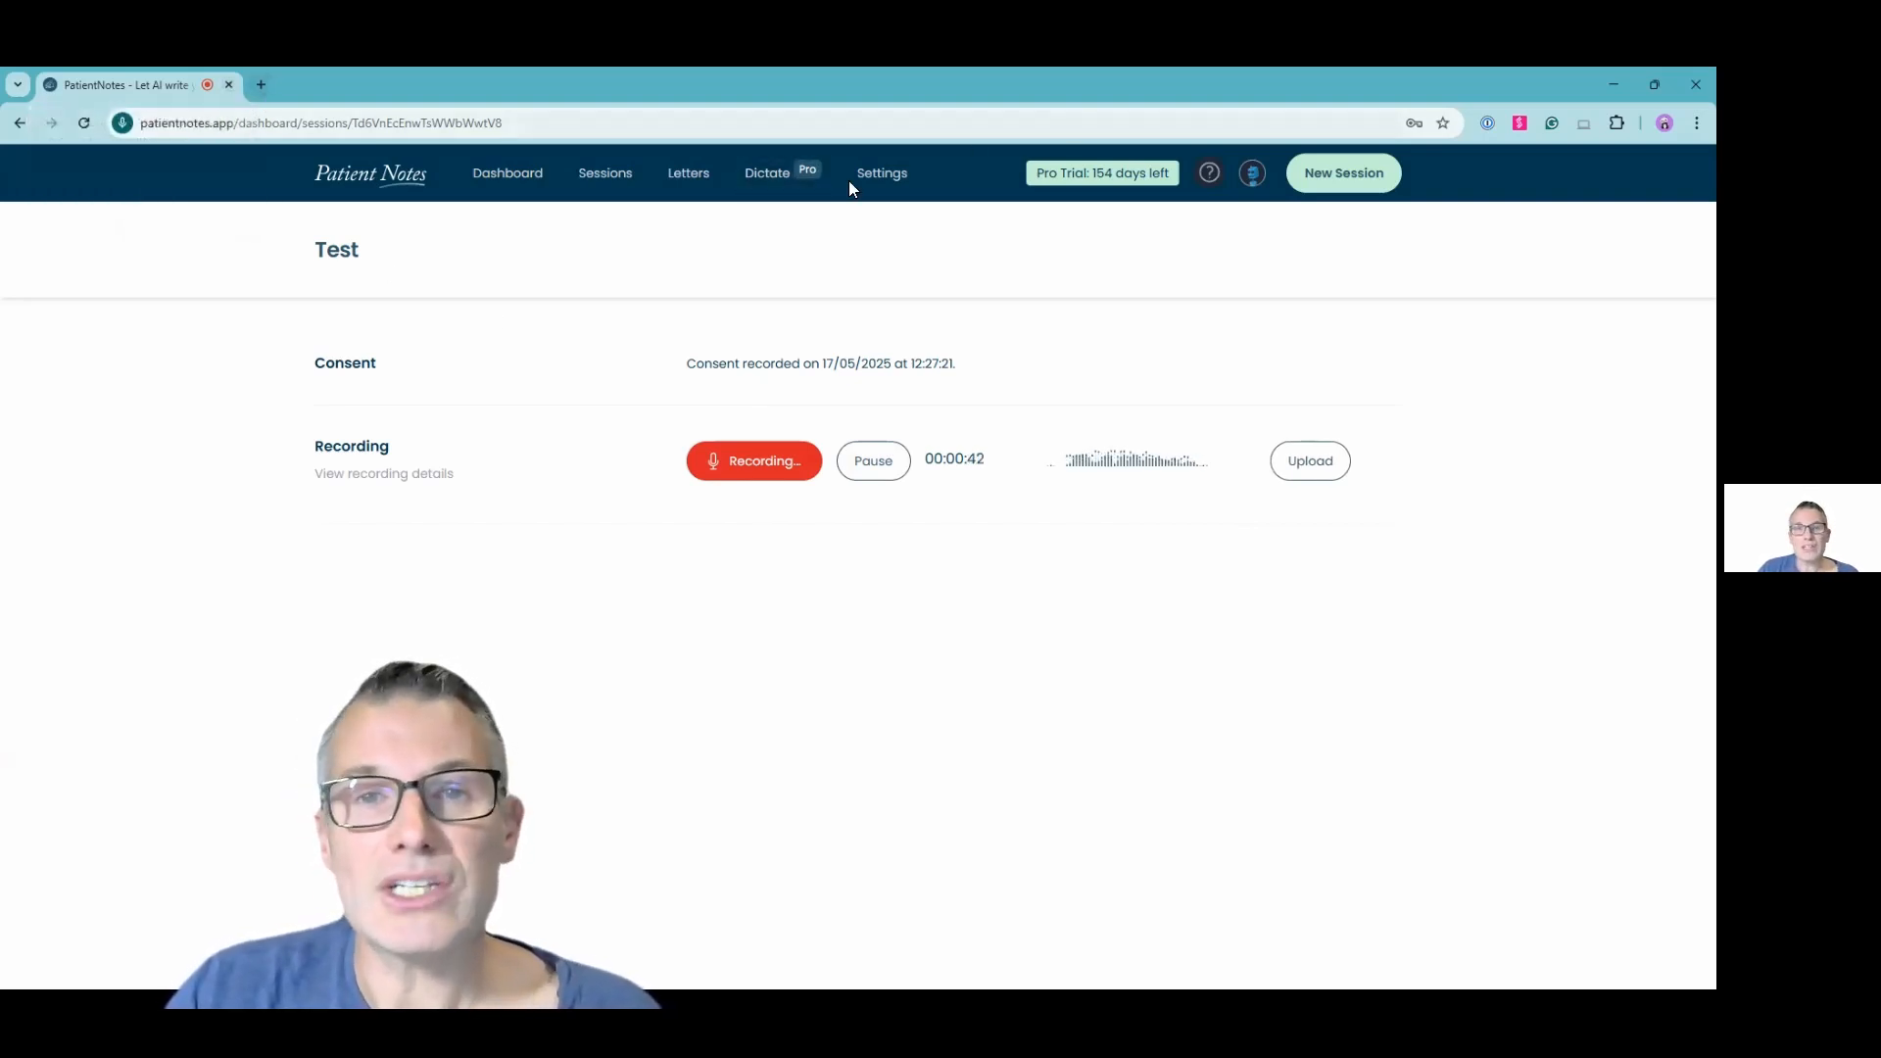
Open Support from the profile menu and go to the PatientNotes Help Center
left_click(1252, 174)
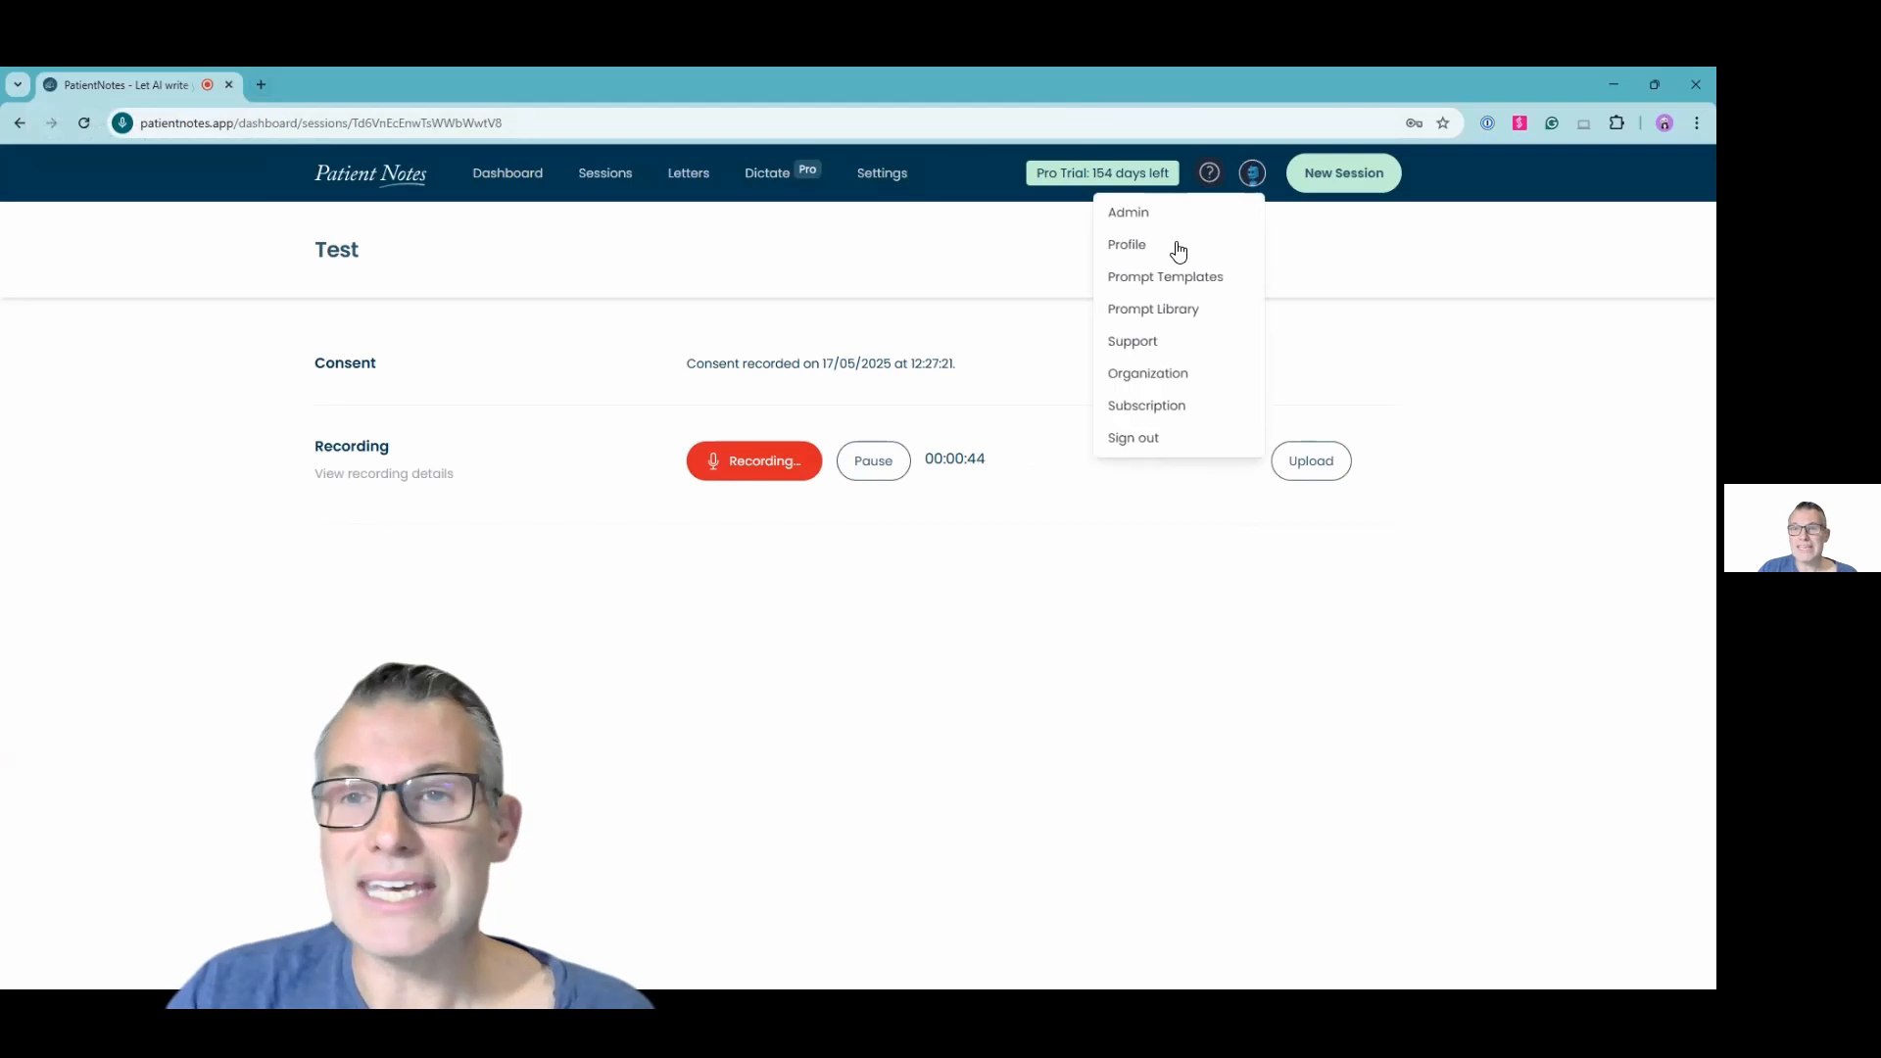
left_click(1146, 343)
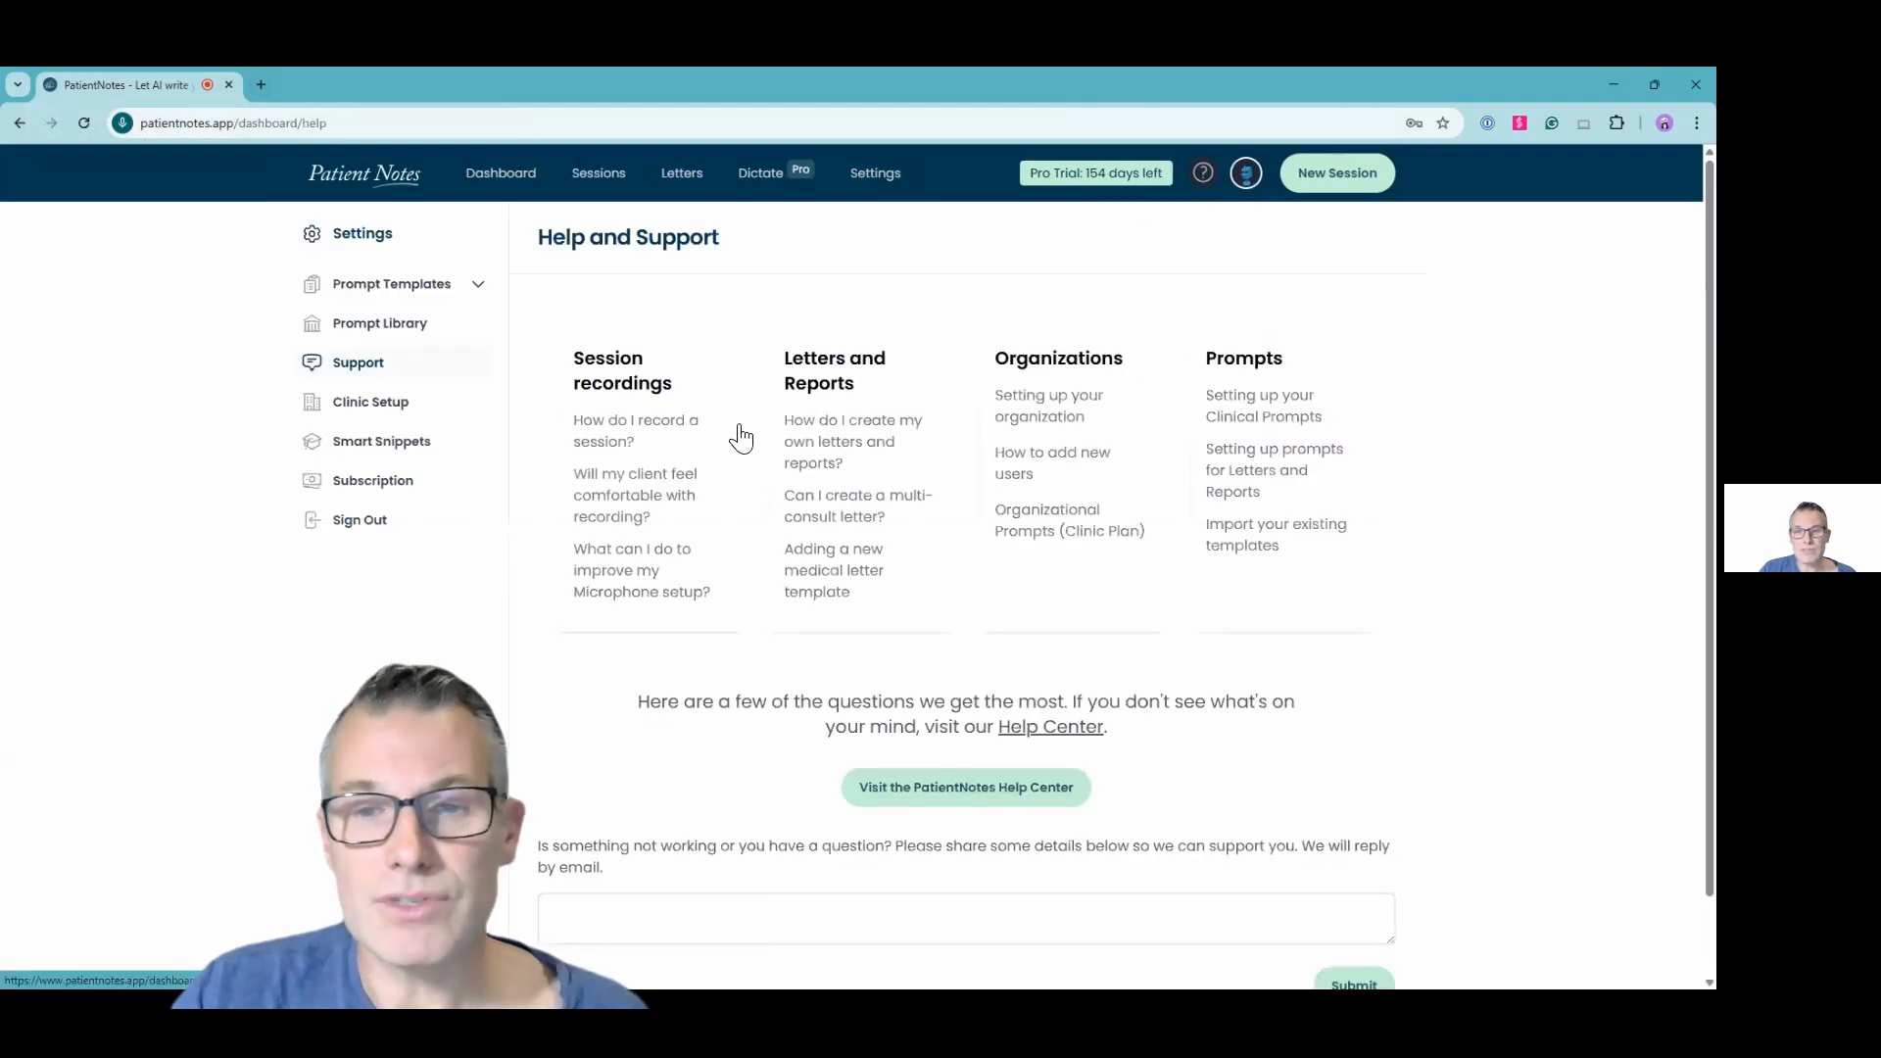
left_click(943, 784)
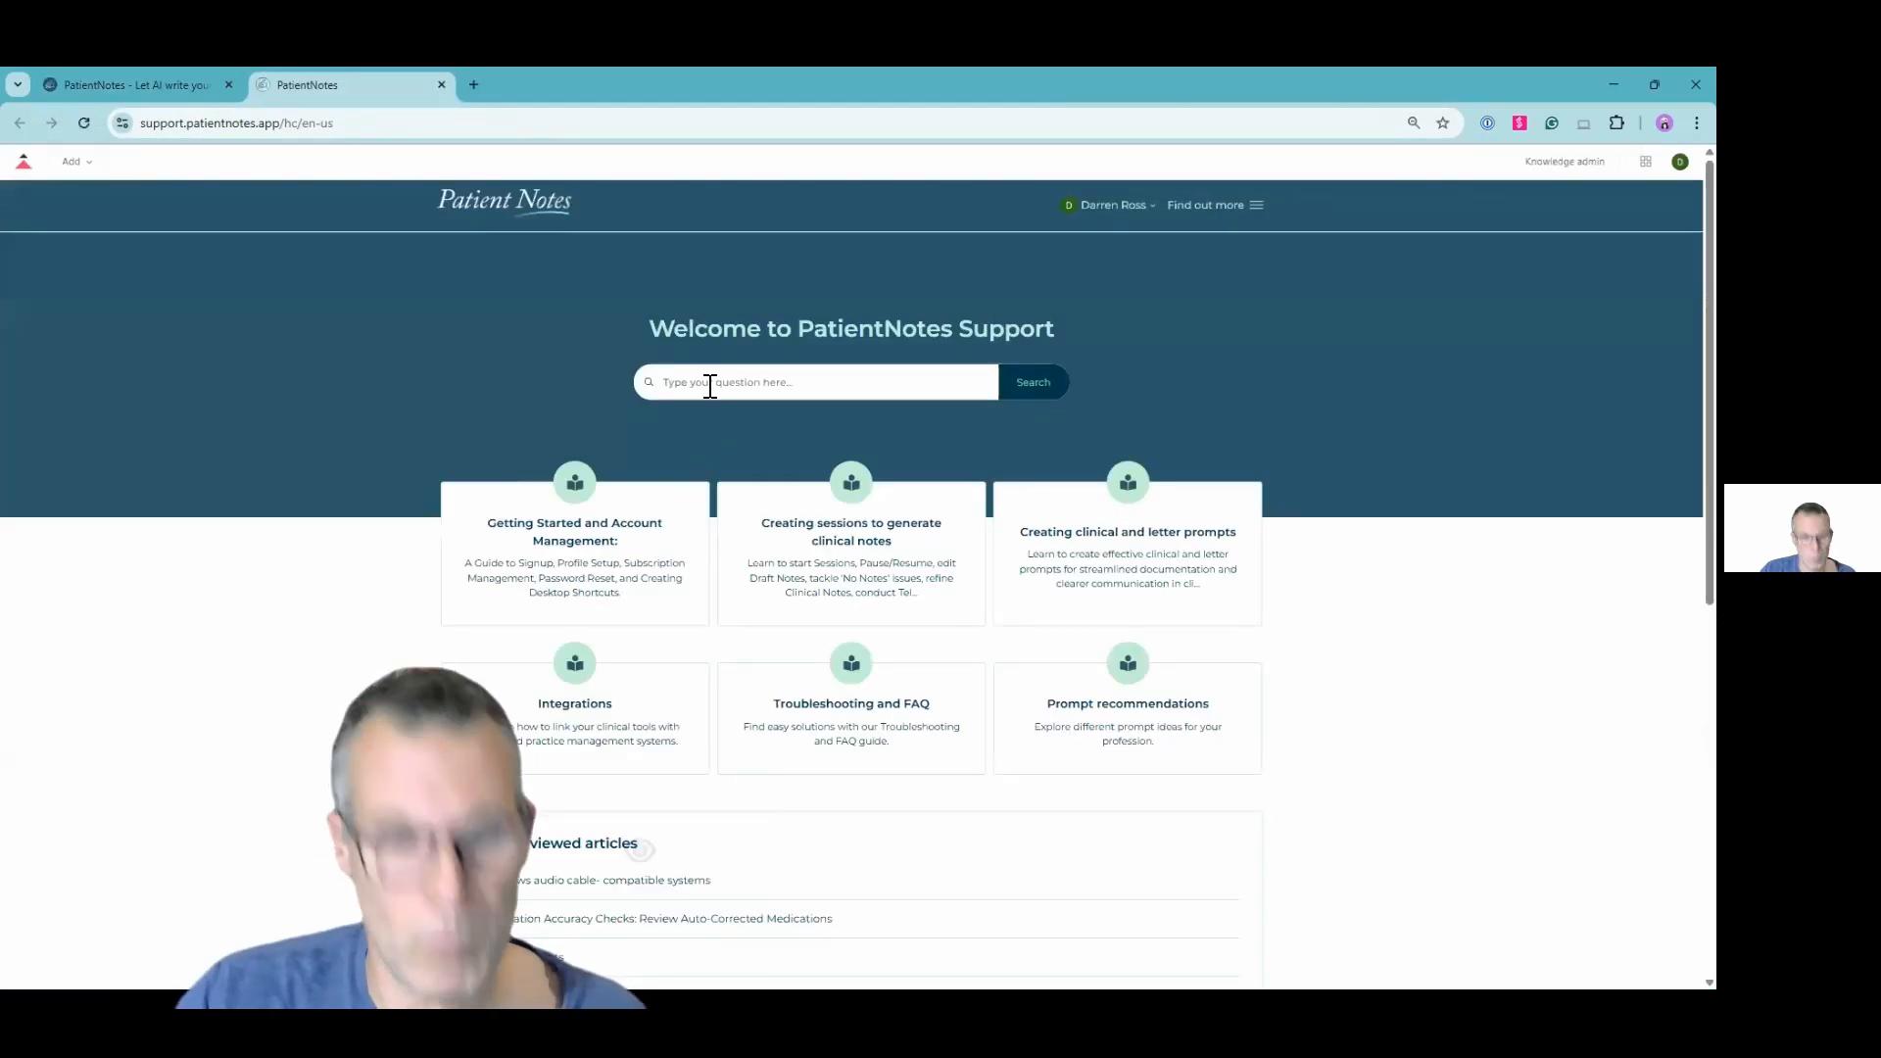
Search the help center for windows audio and read the Windows audio cable- compatible systems article's VoiceMeeter setup steps
left_click(727, 387)
type("windows audio")
key("Return")
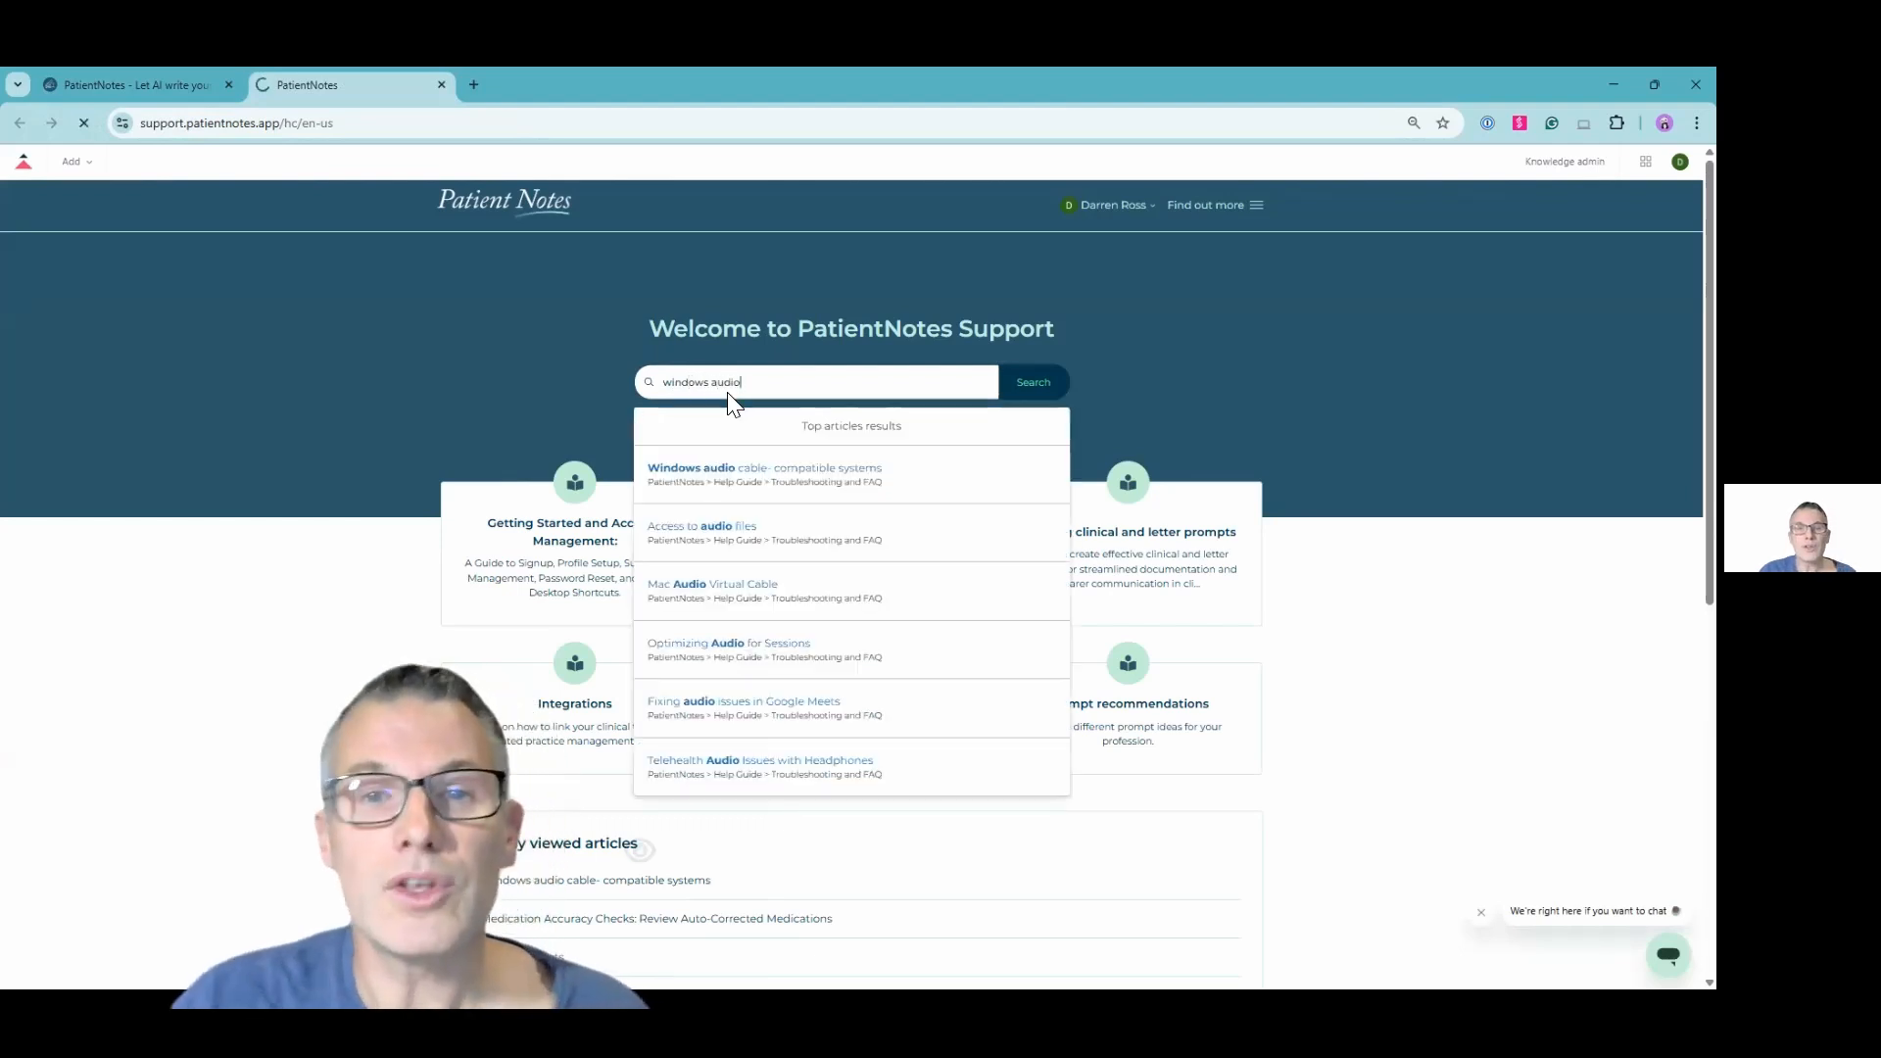
left_click(722, 360)
scroll(740, 355, "down", 3)
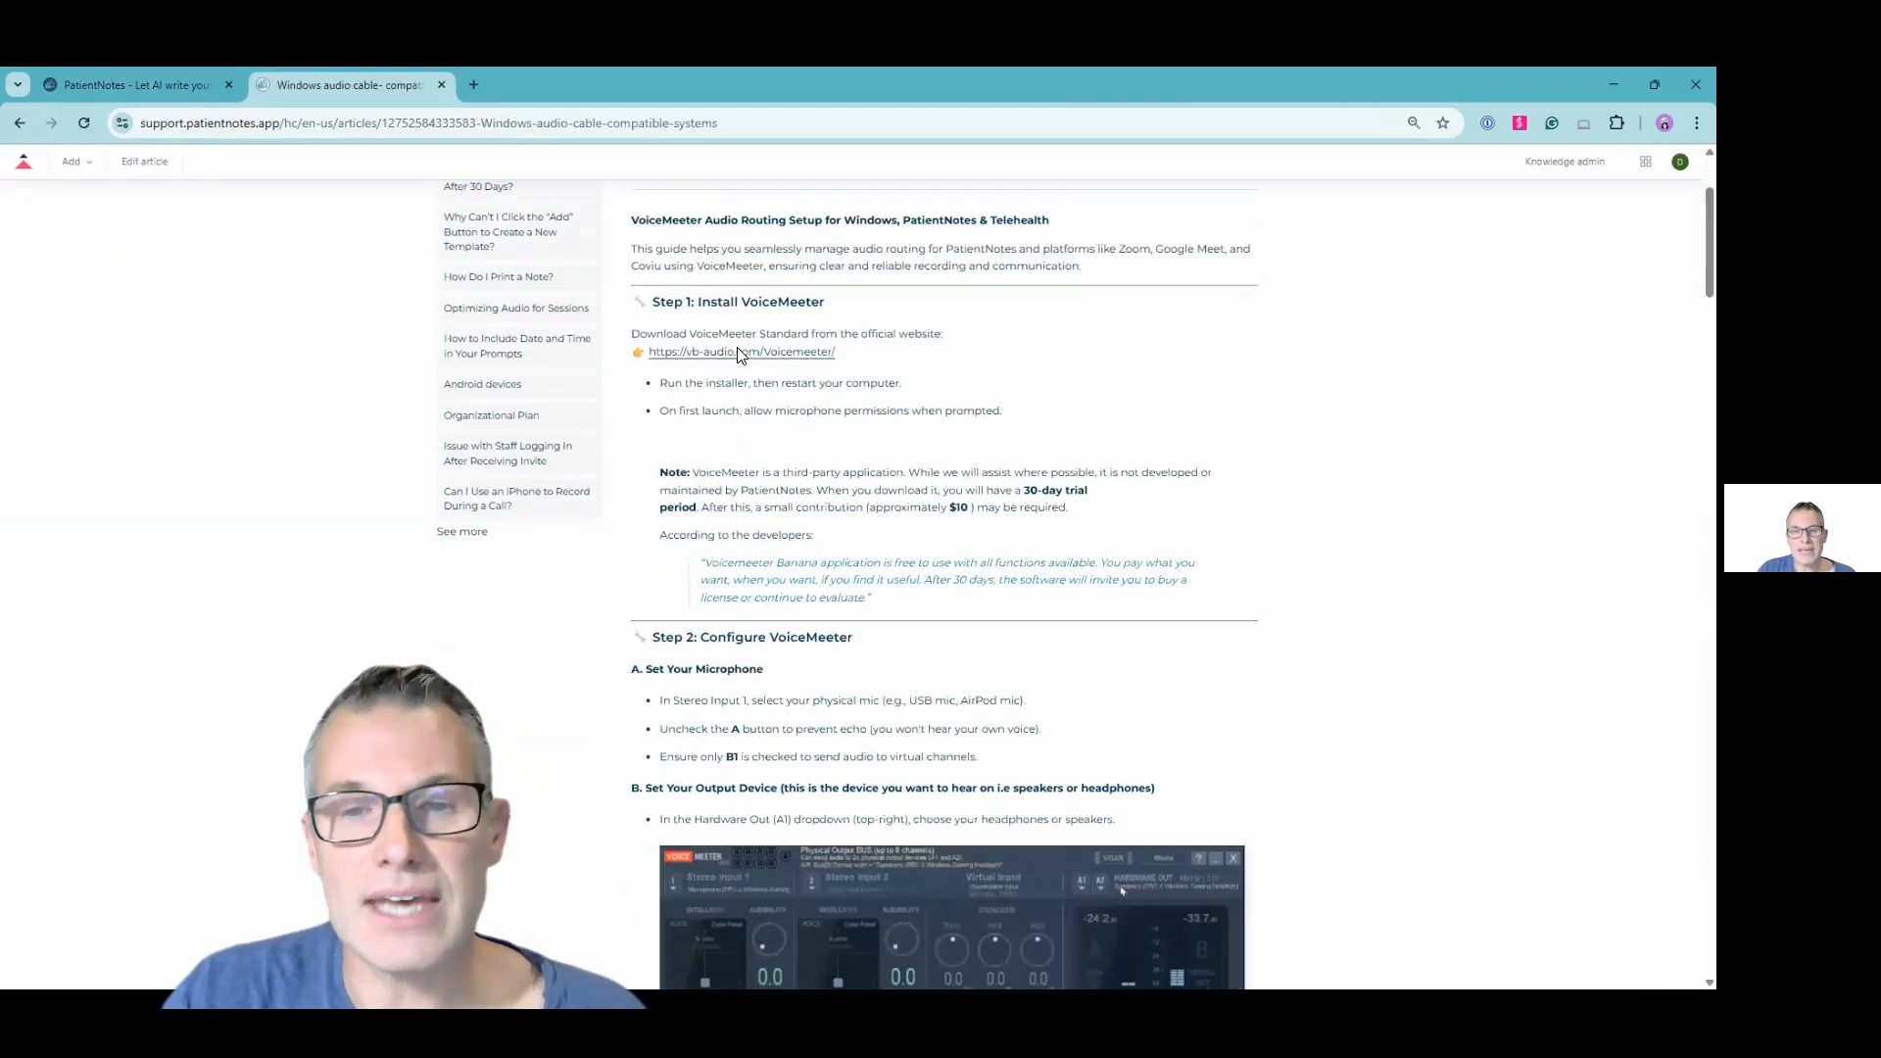
scroll(740, 354, "down", 5)
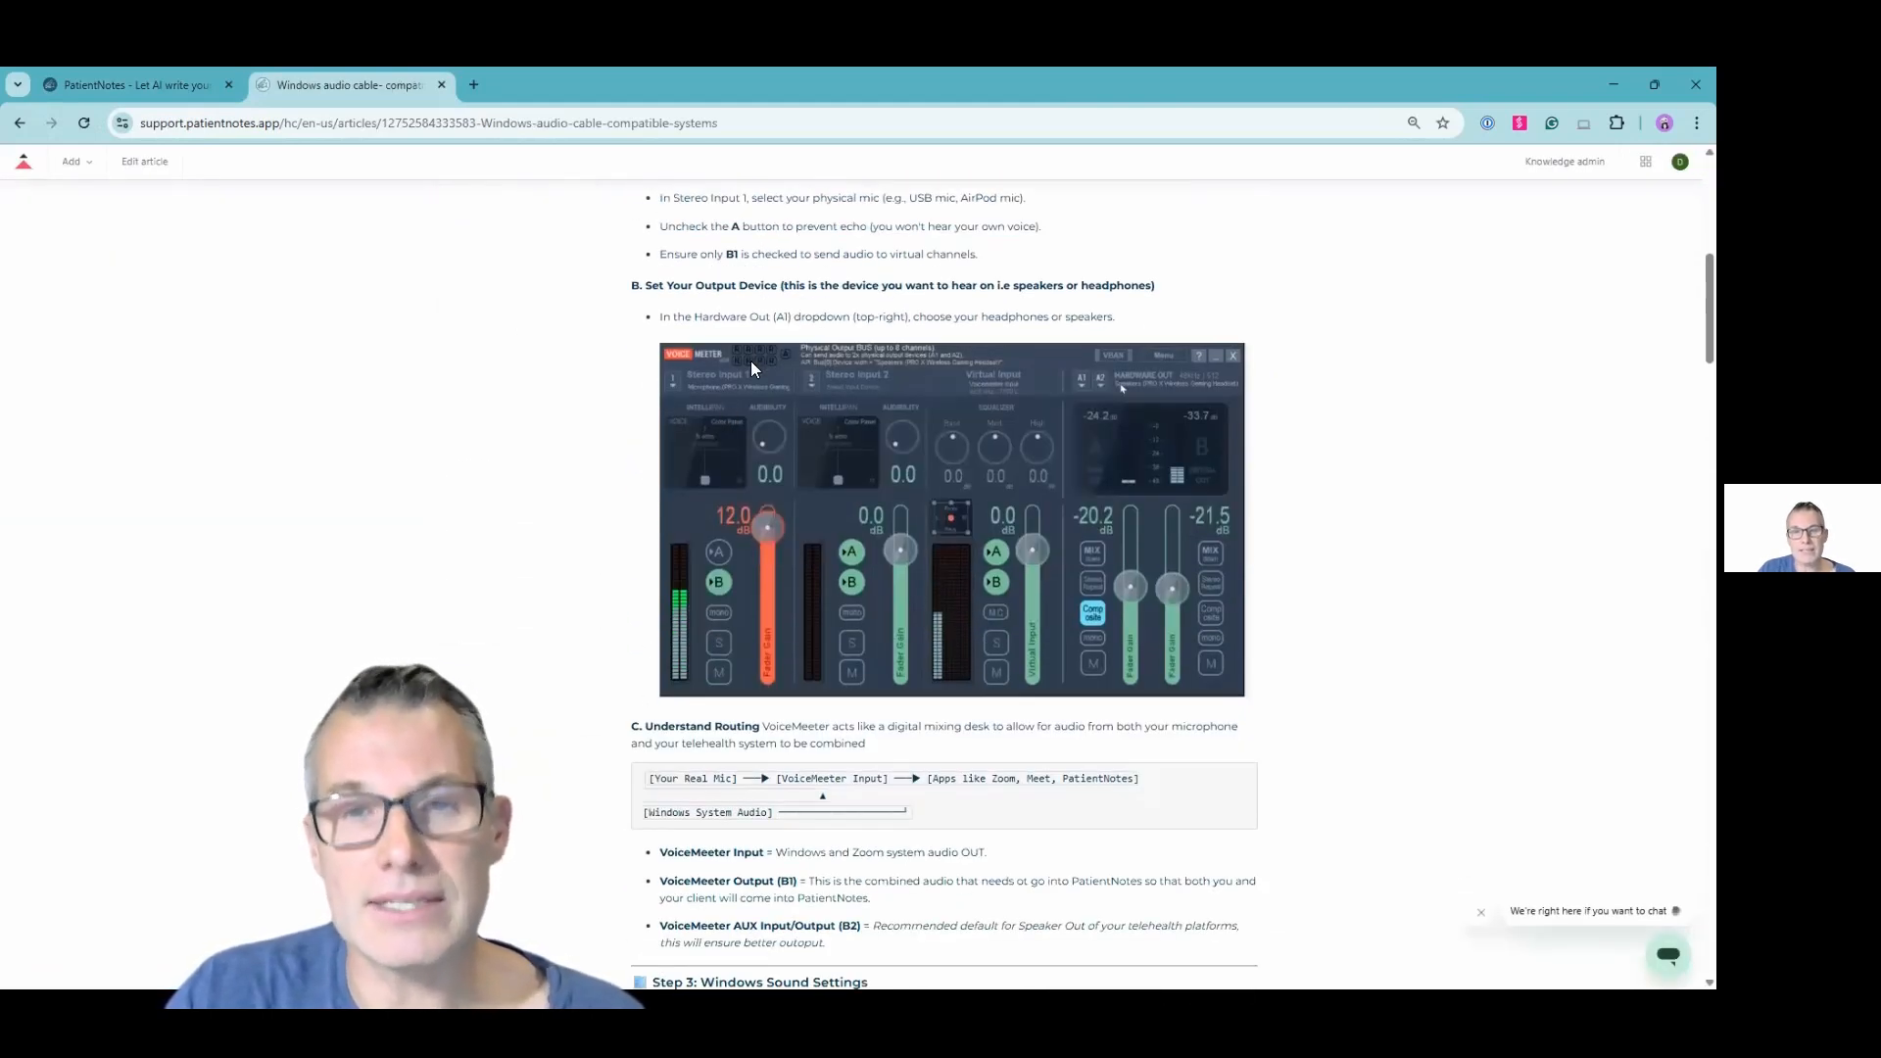
scroll(753, 368, "down", 5)
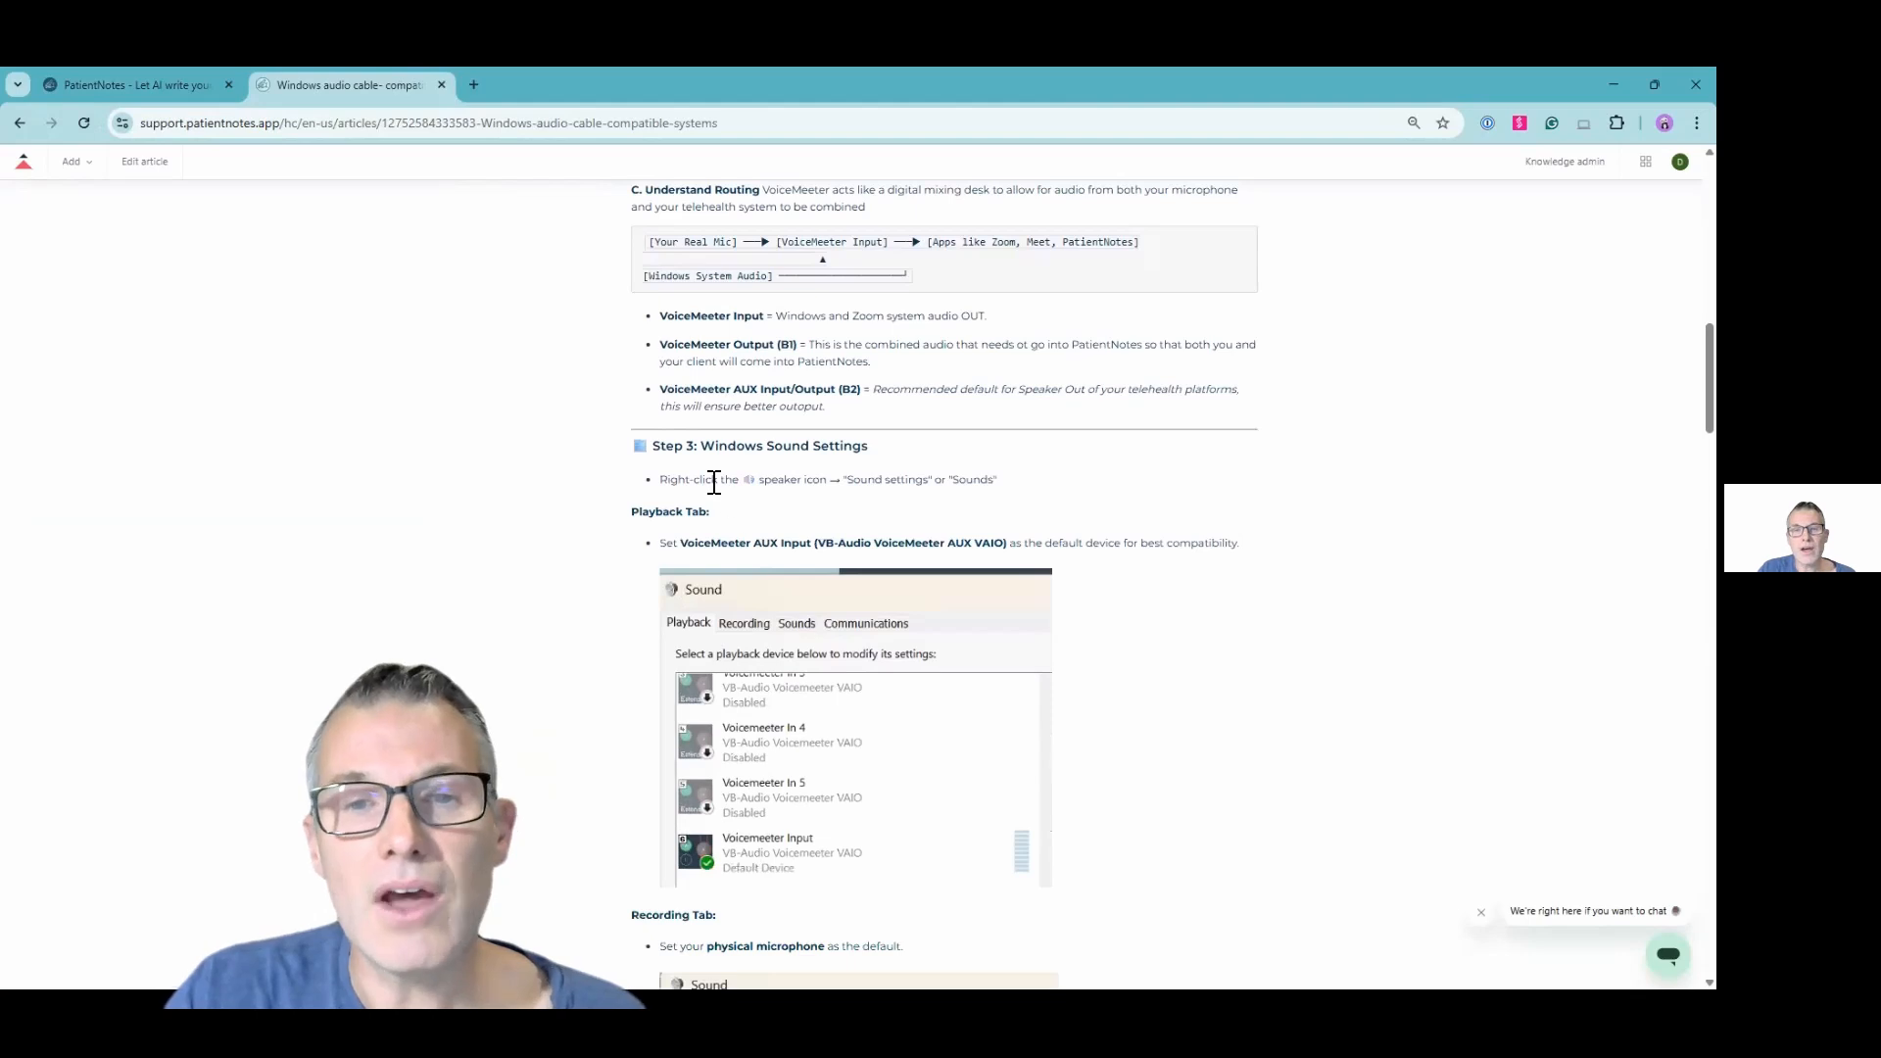
Read the article's Windows sound settings, PatientNotes setup, per-platform microphone and speaker settings, and troubleshooting sections
scroll(714, 481, "down", 1)
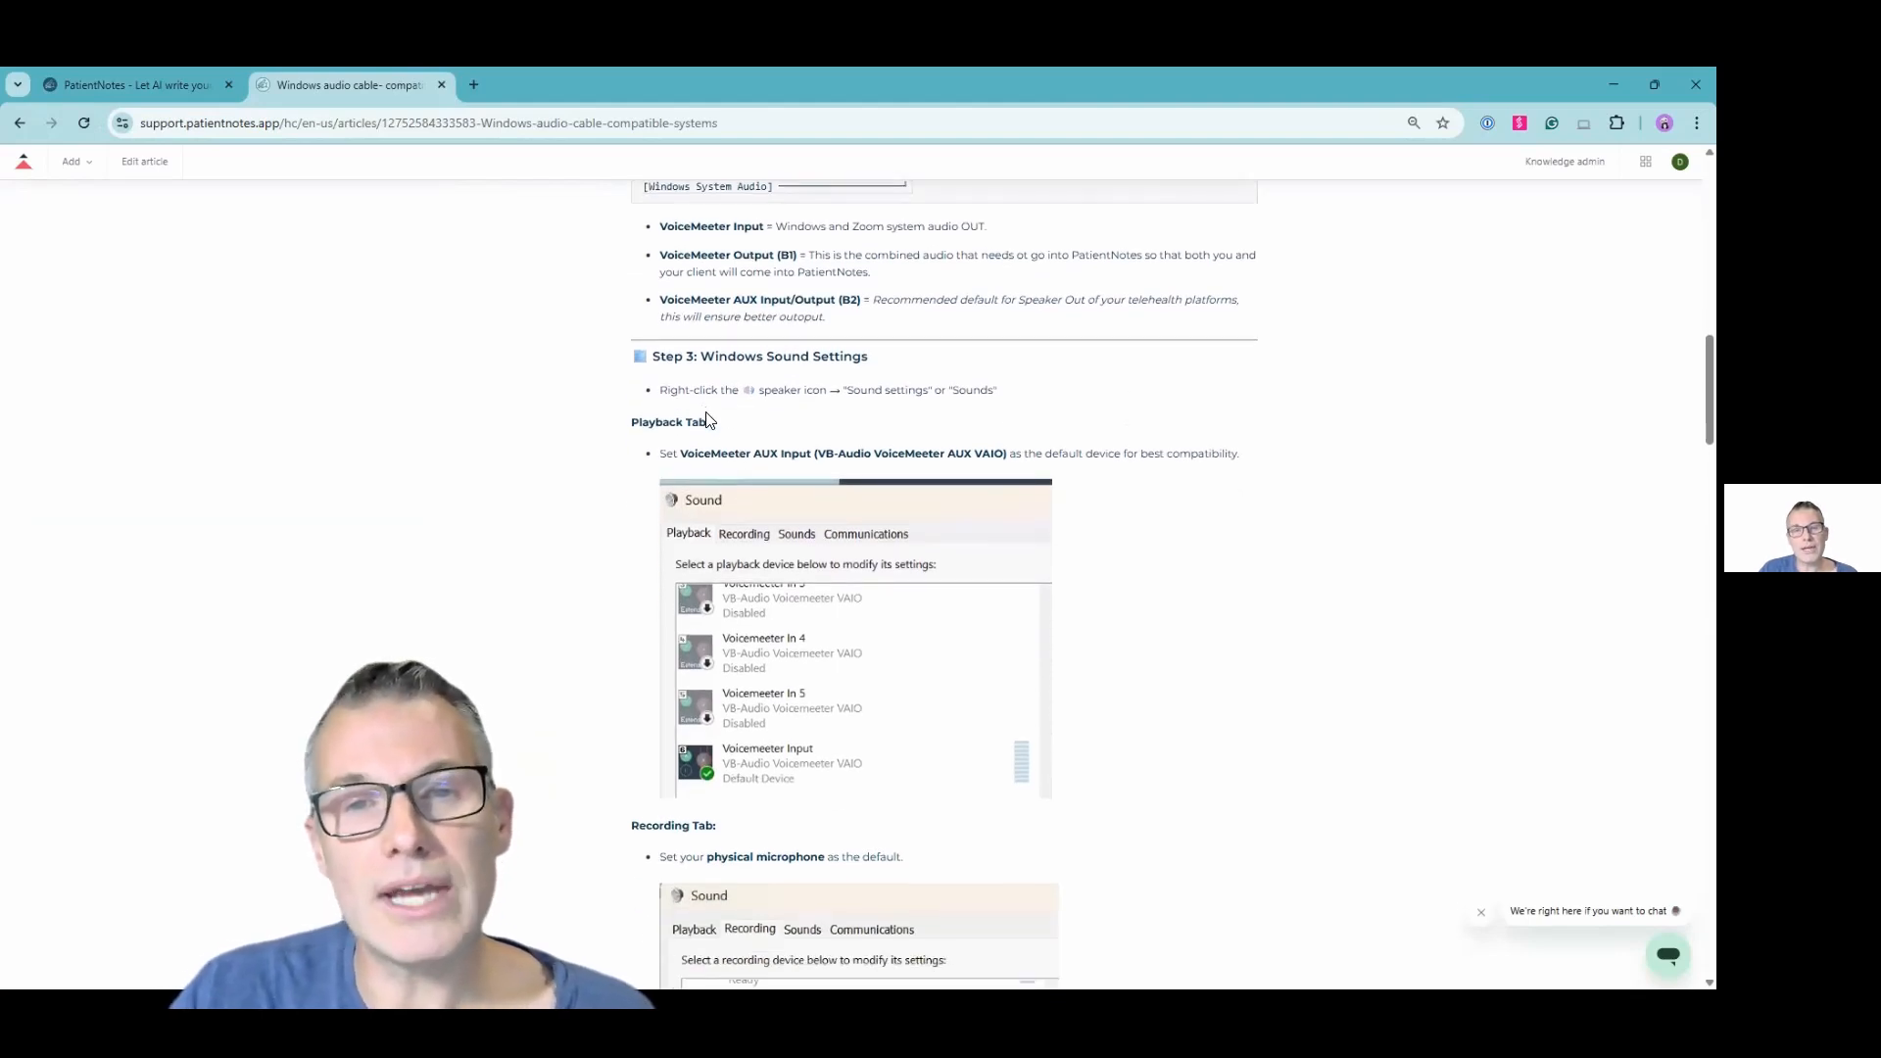
scroll(712, 426, "down", 4)
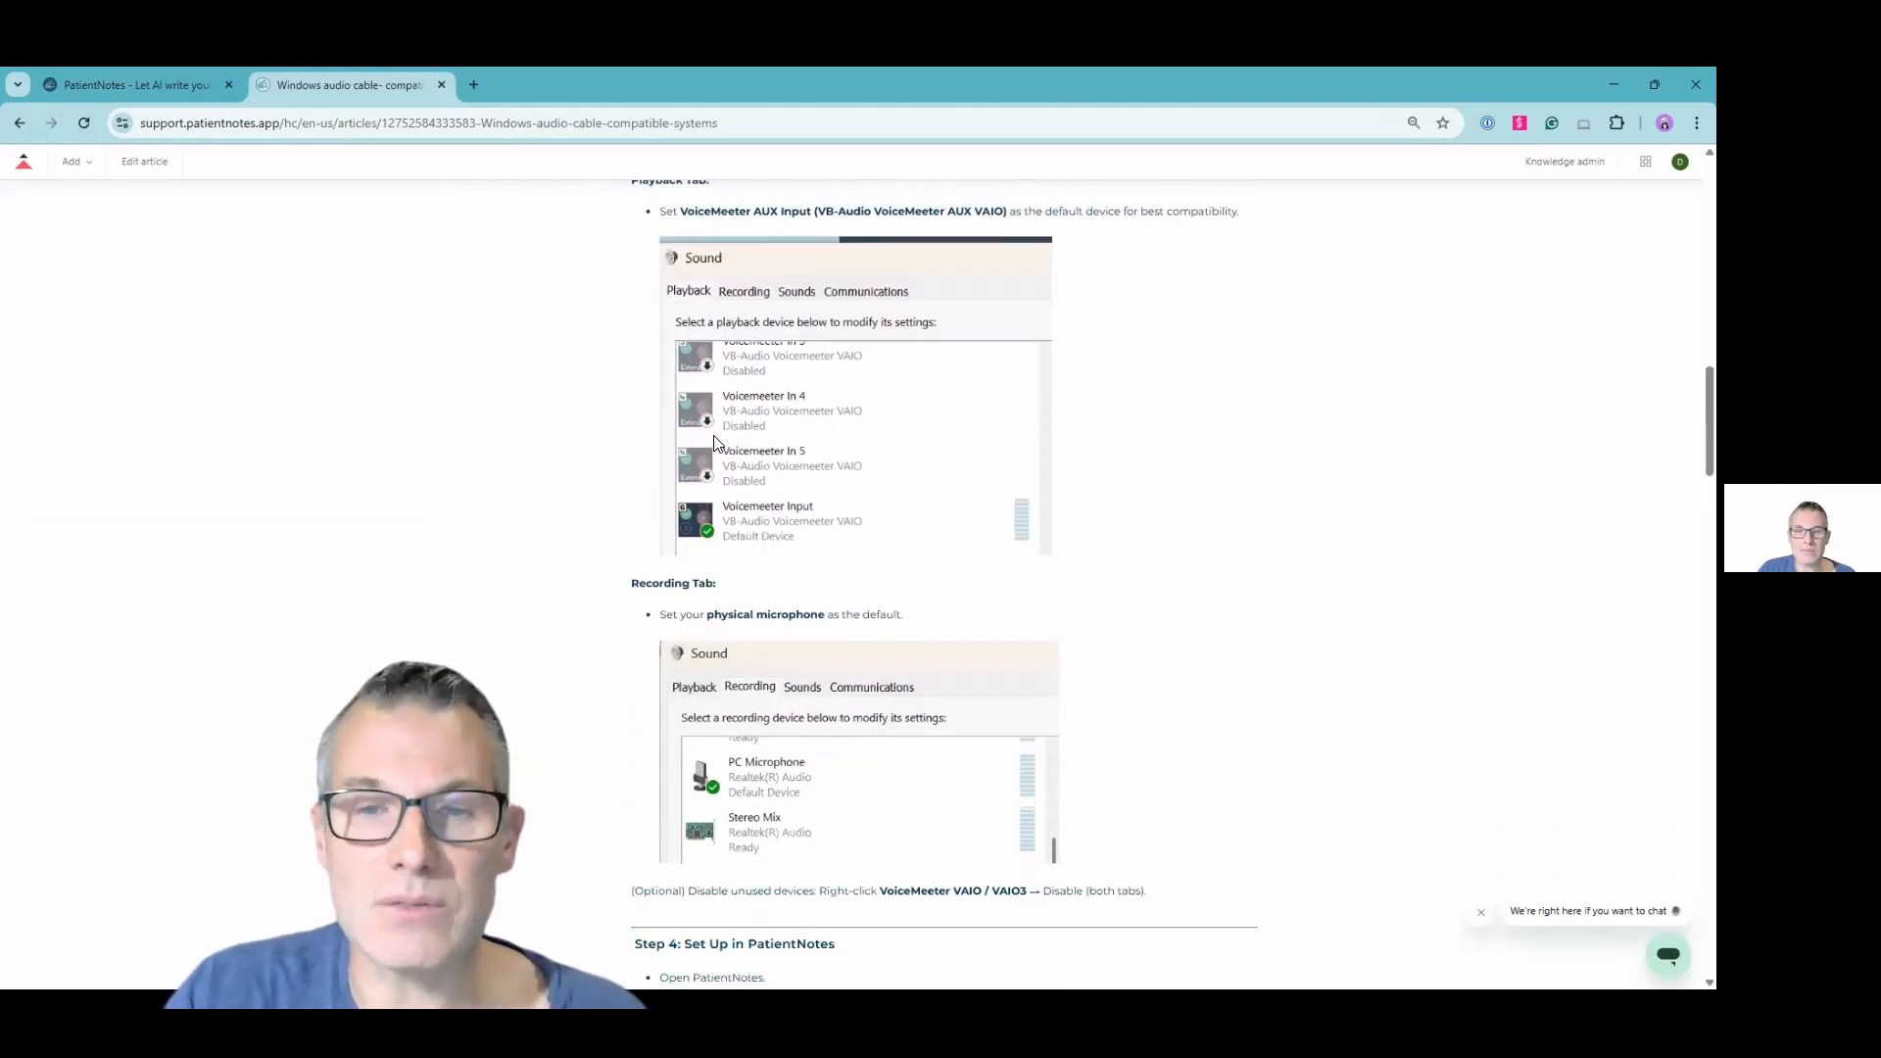
scroll(716, 448, "down", 1)
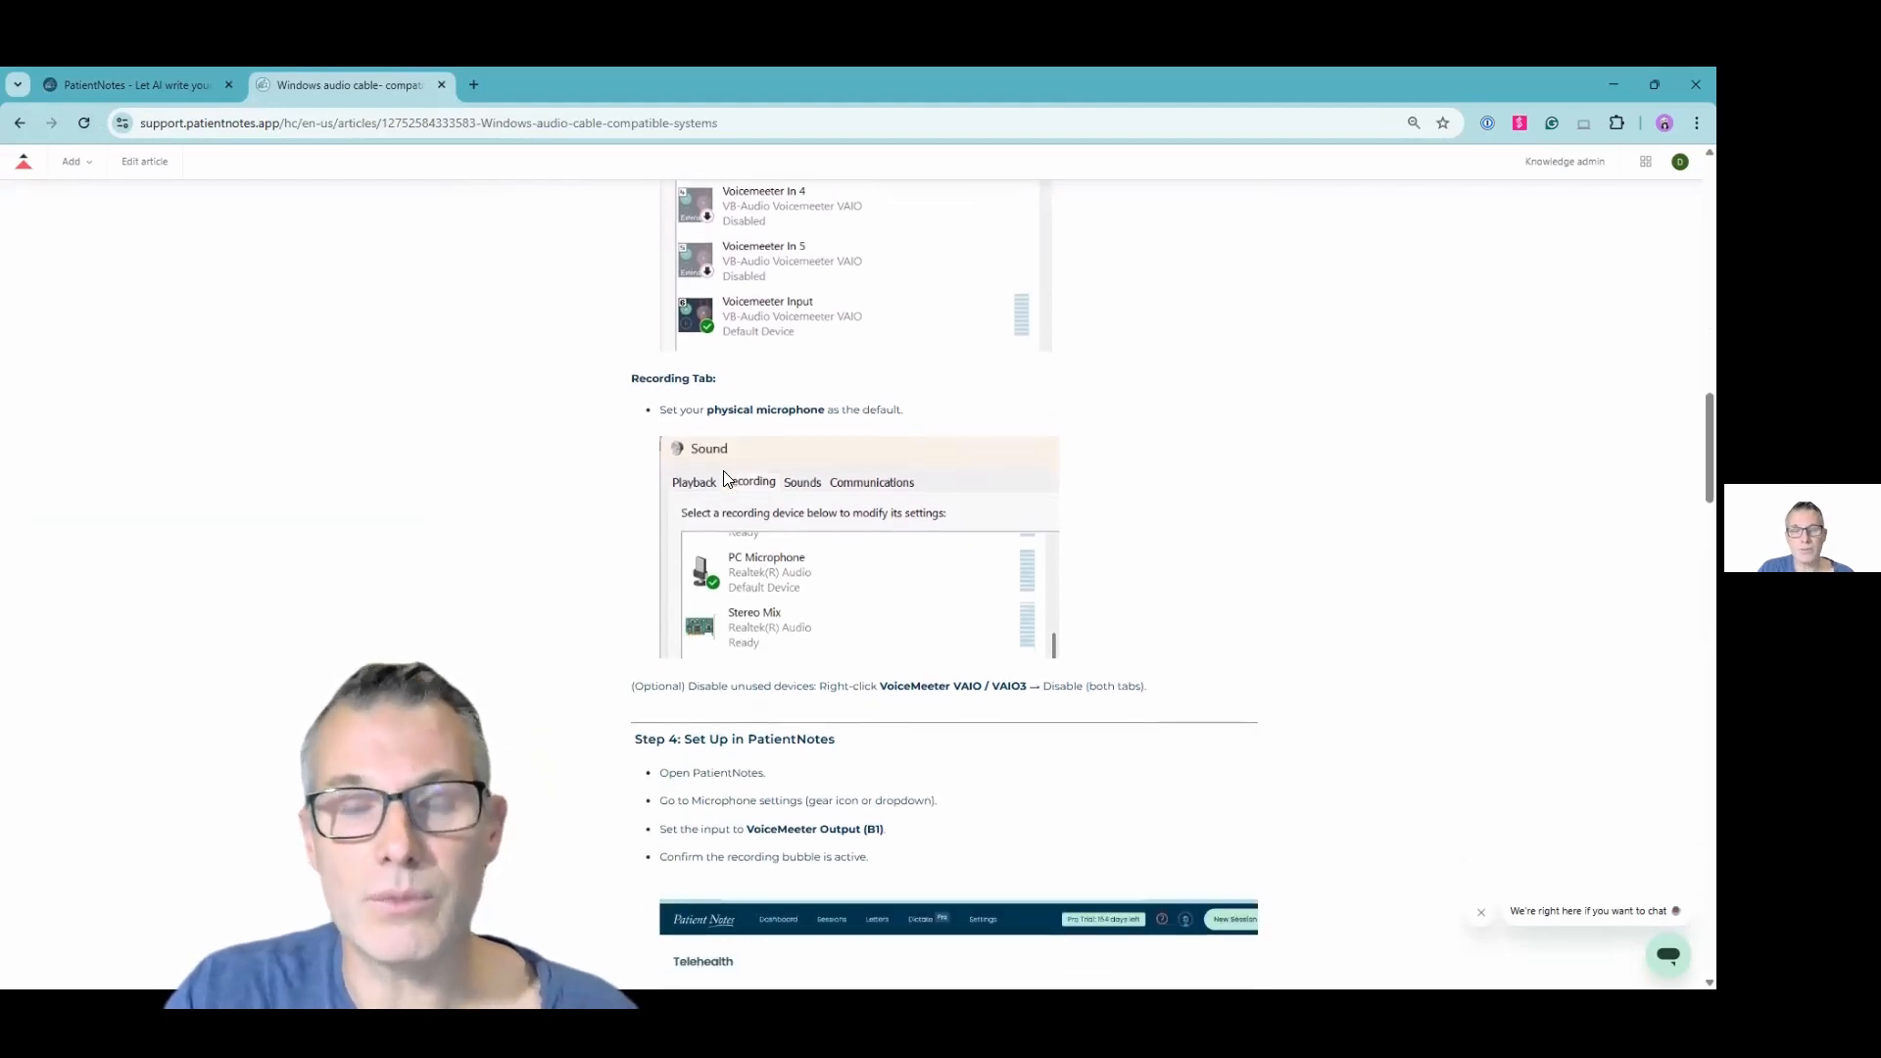
scroll(725, 477, "down", 1)
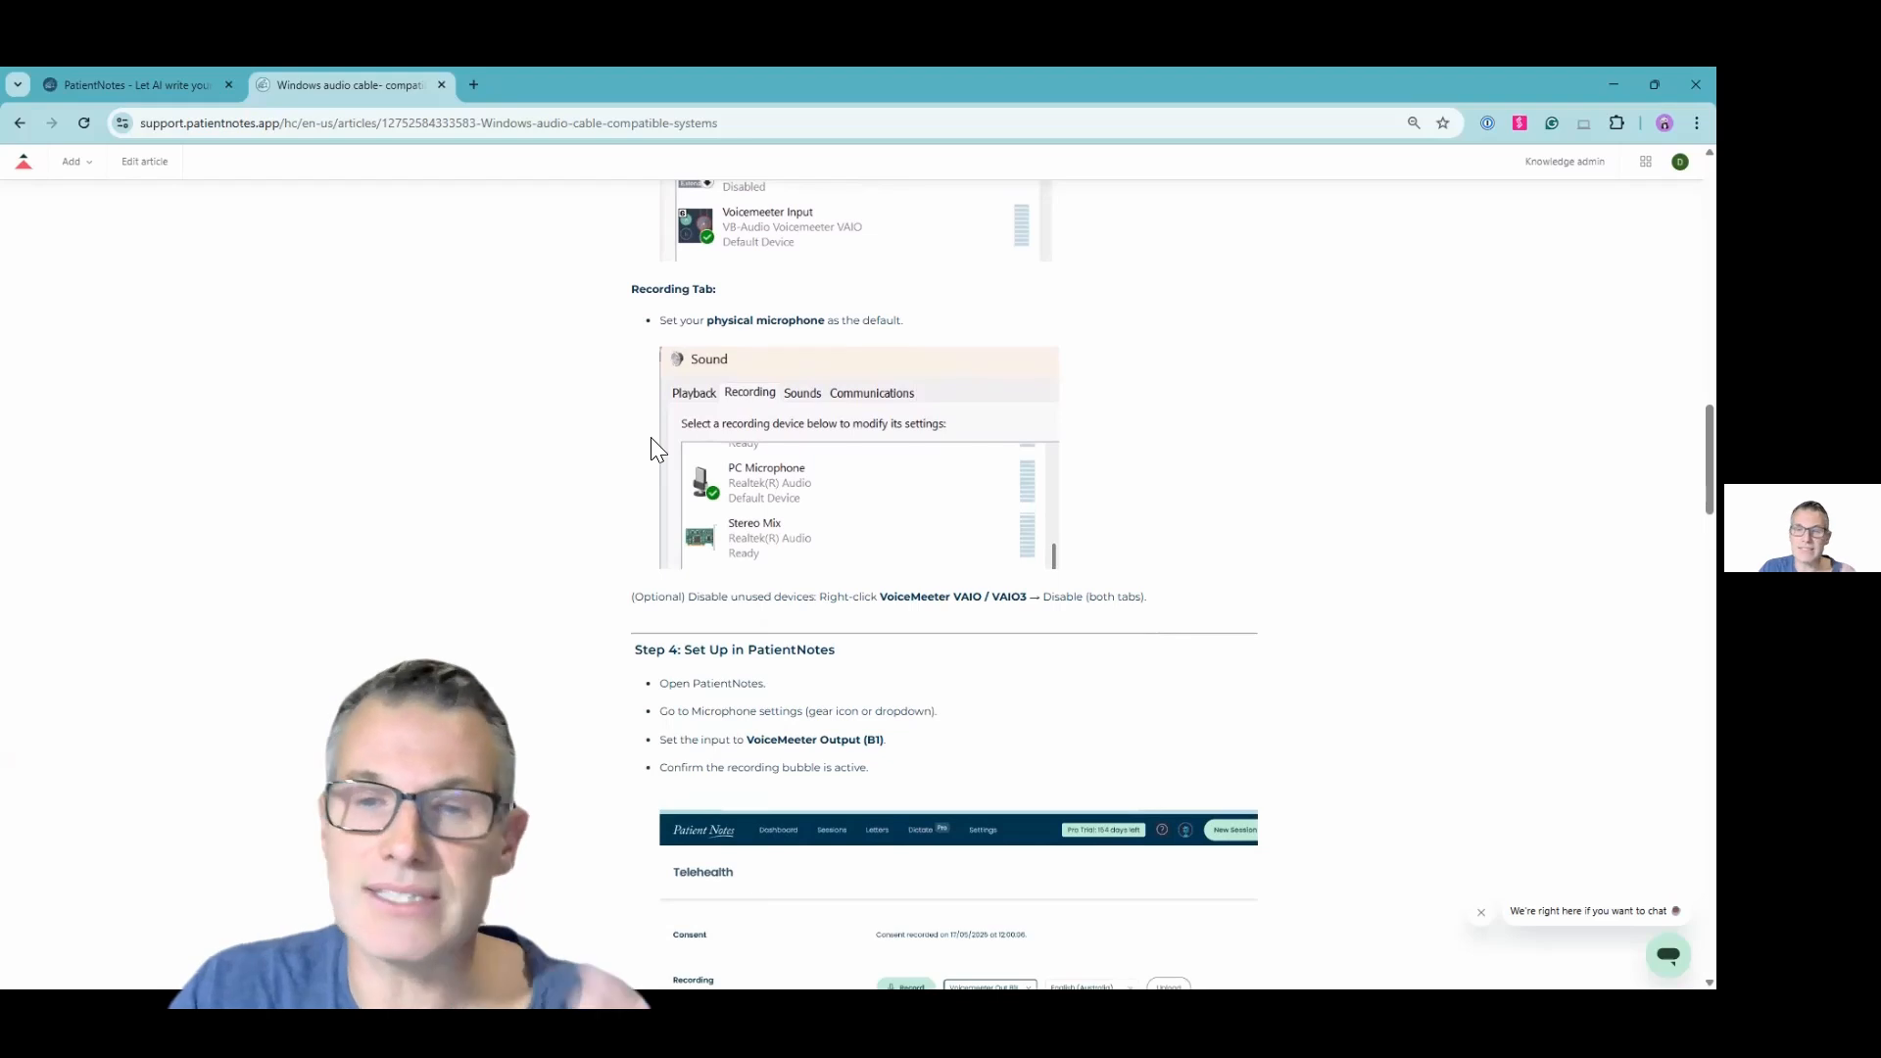
scroll(767, 568, "down", 1)
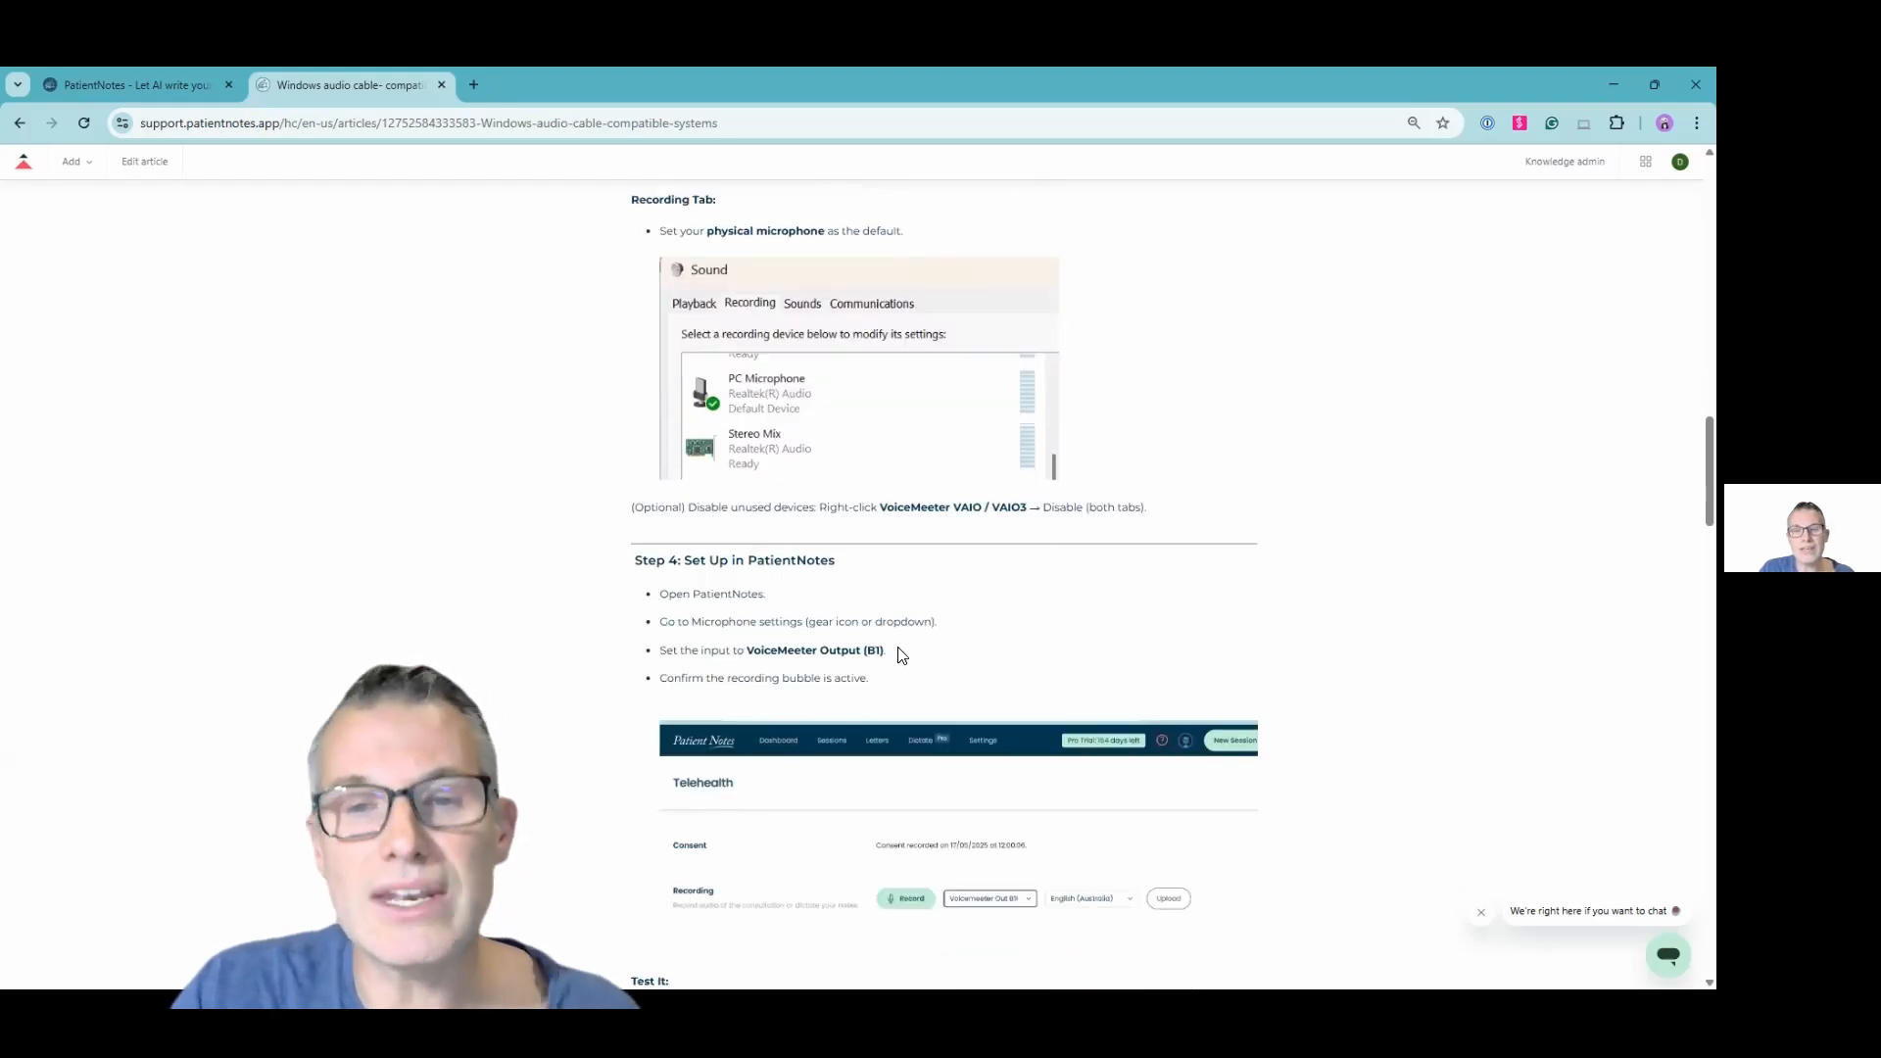
scroll(879, 635, "down", 7)
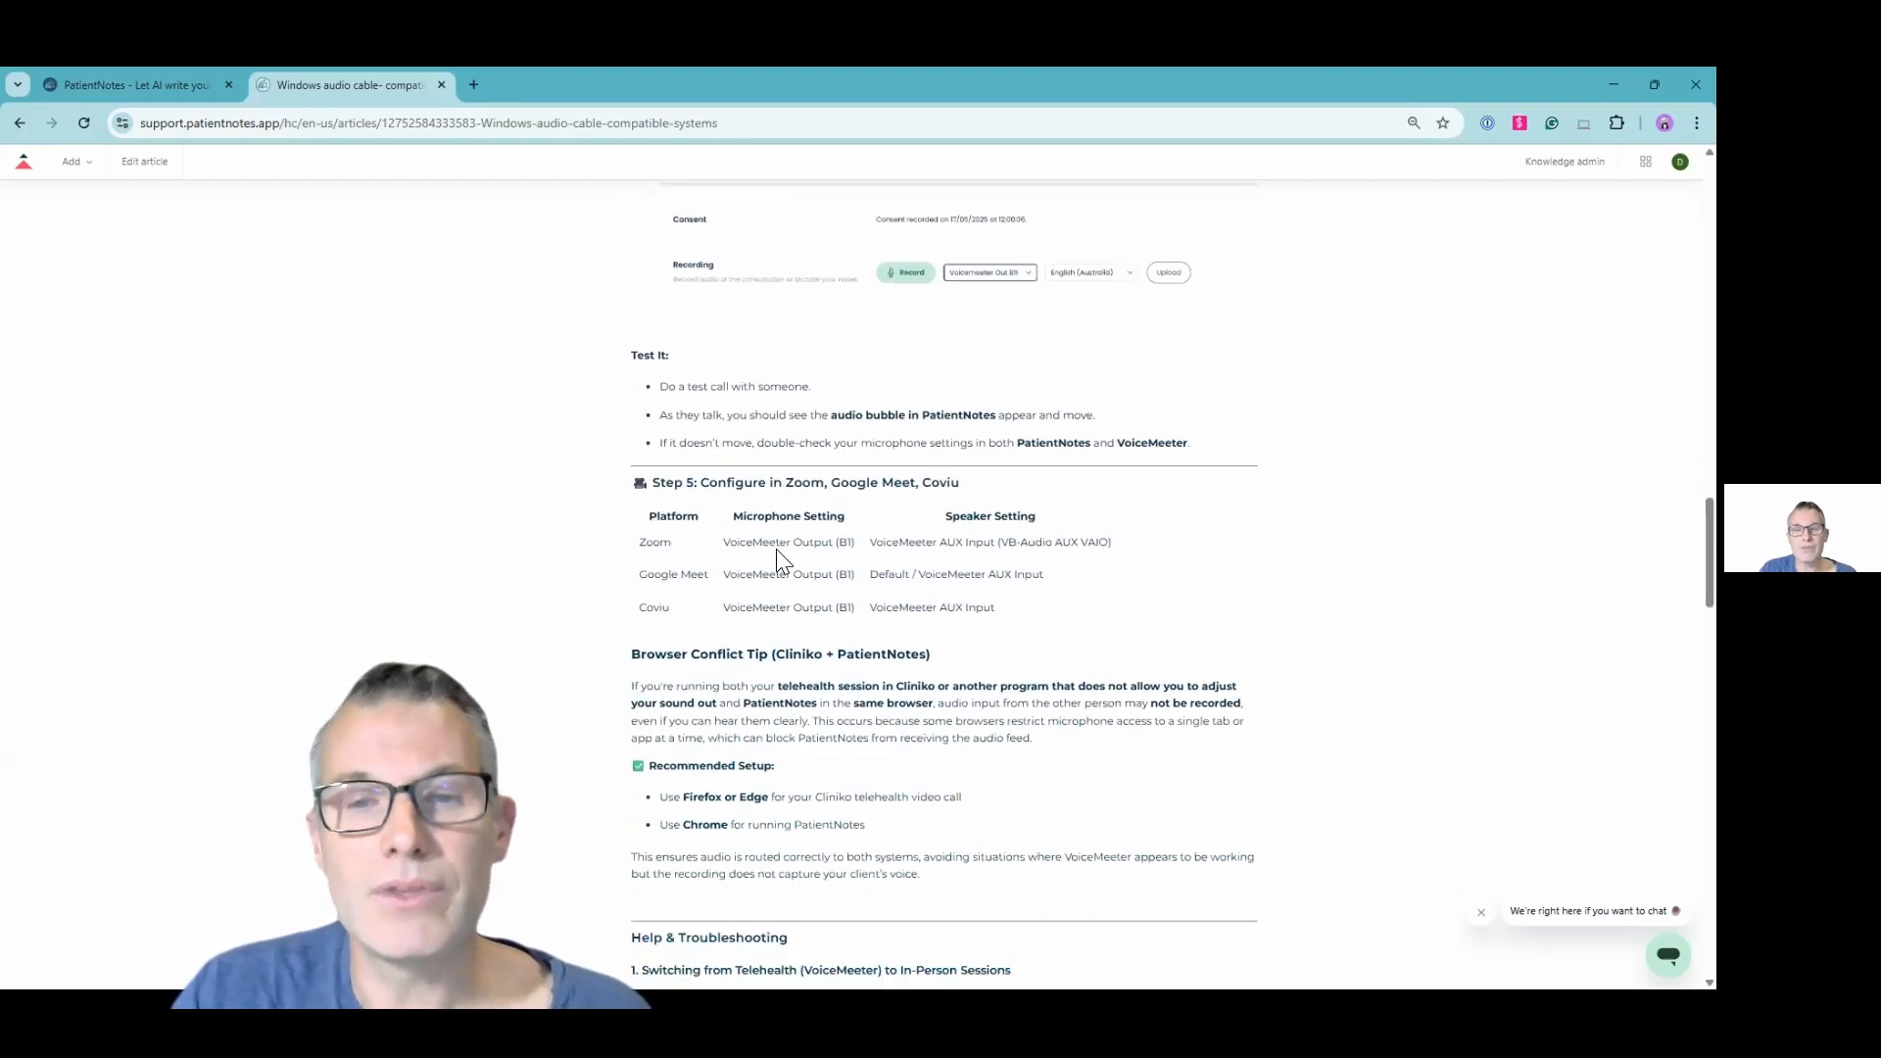
scroll(697, 558, "down", 2)
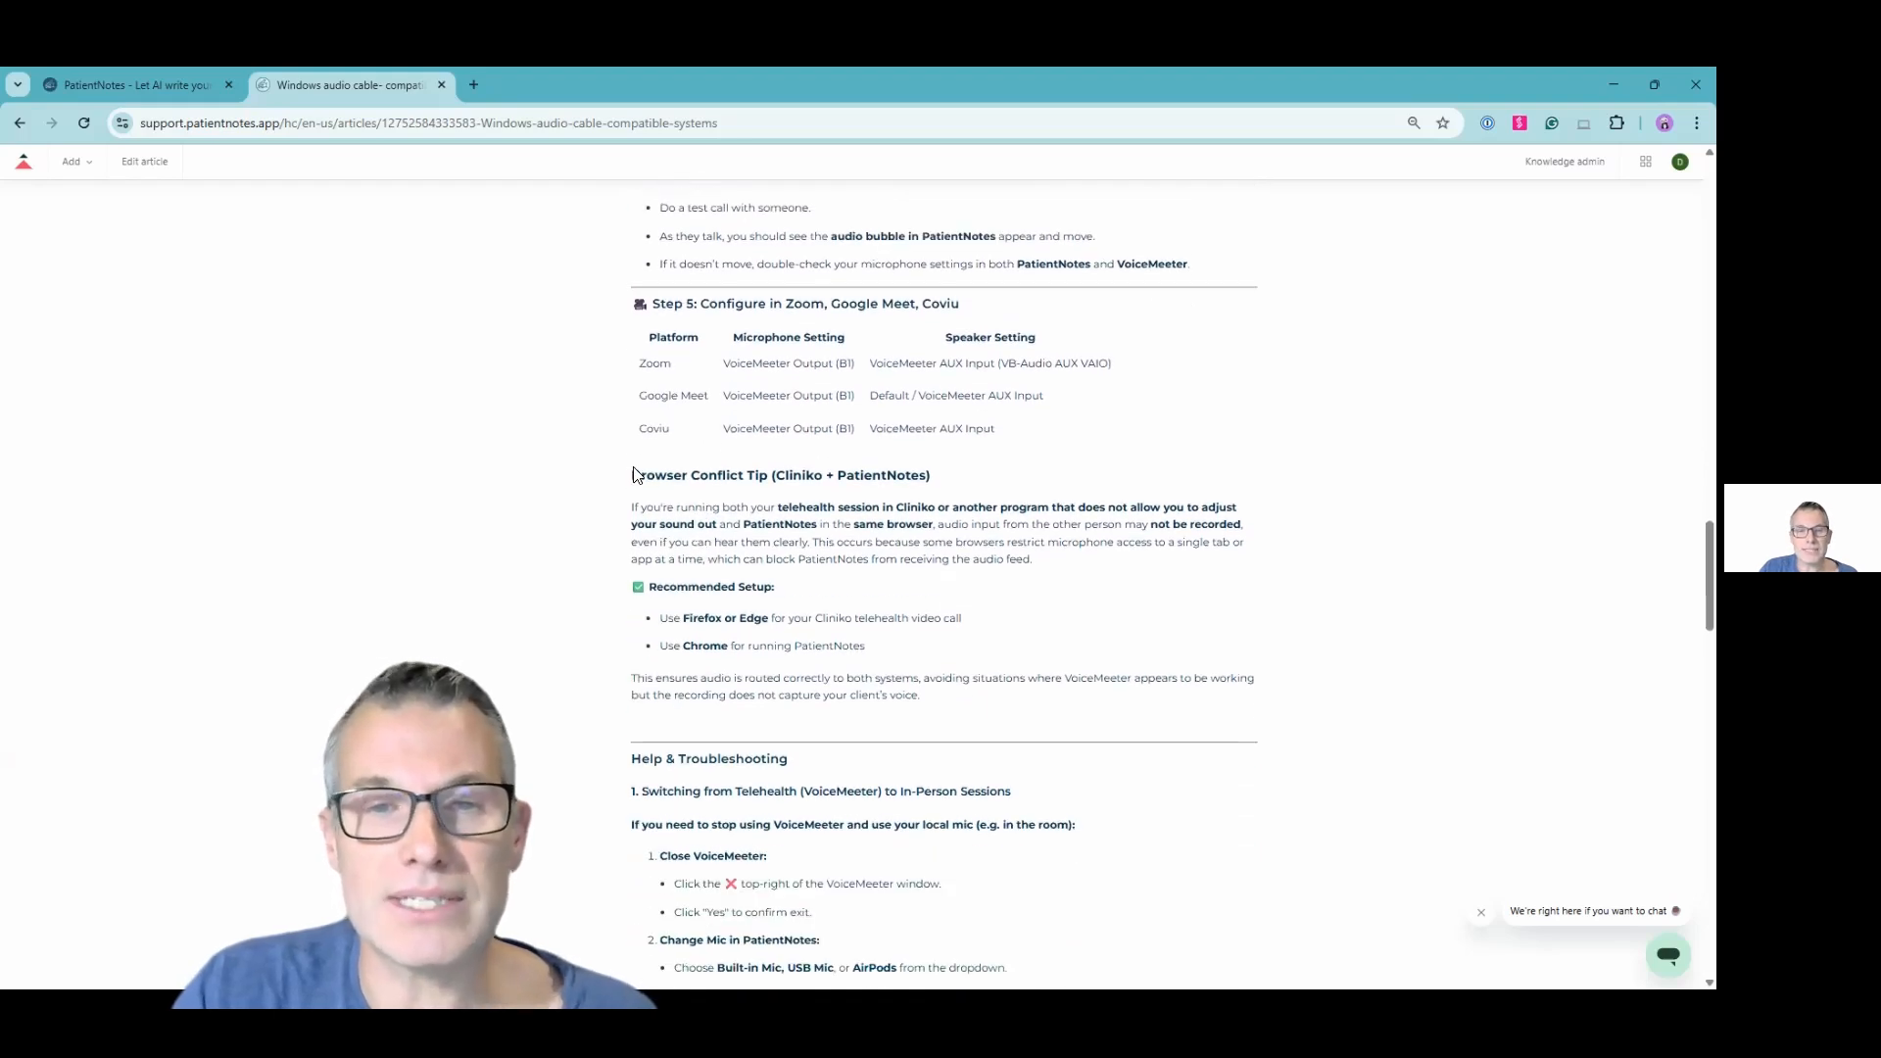
scroll(636, 529, "down", 5)
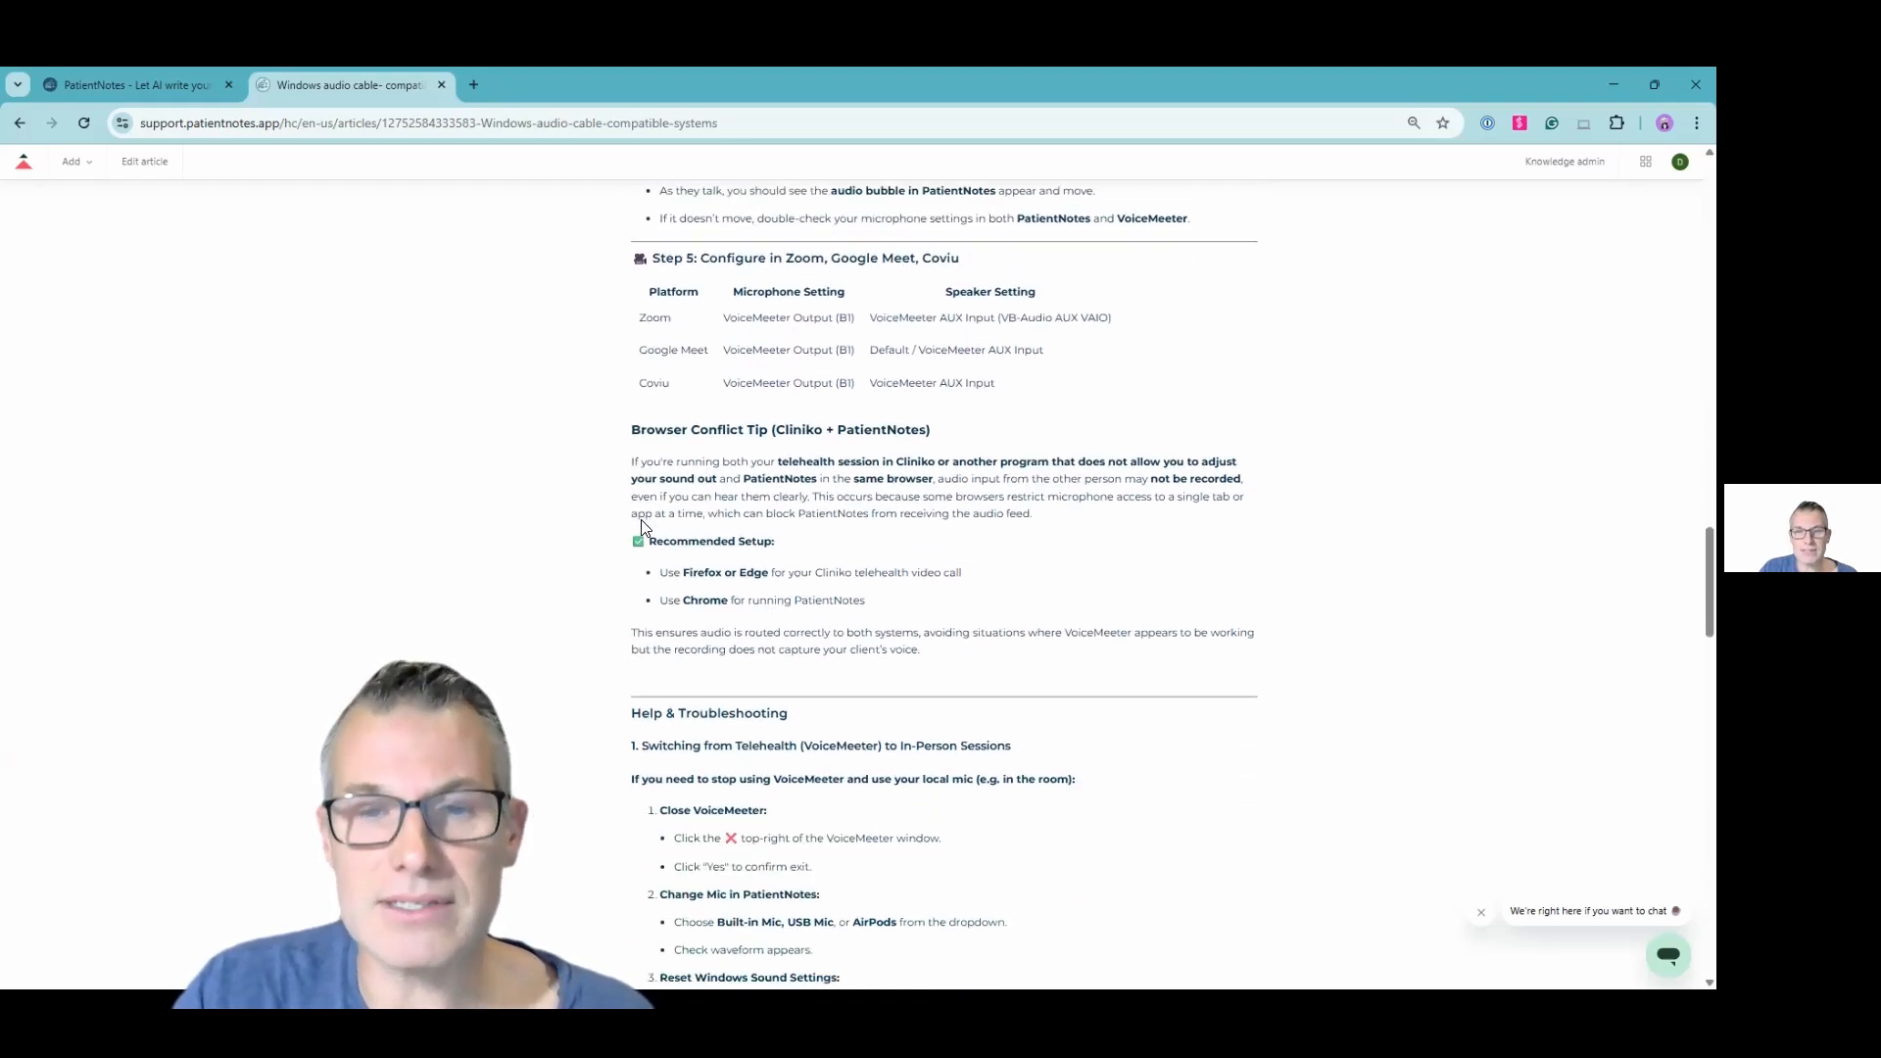
scroll(662, 544, "down", 3)
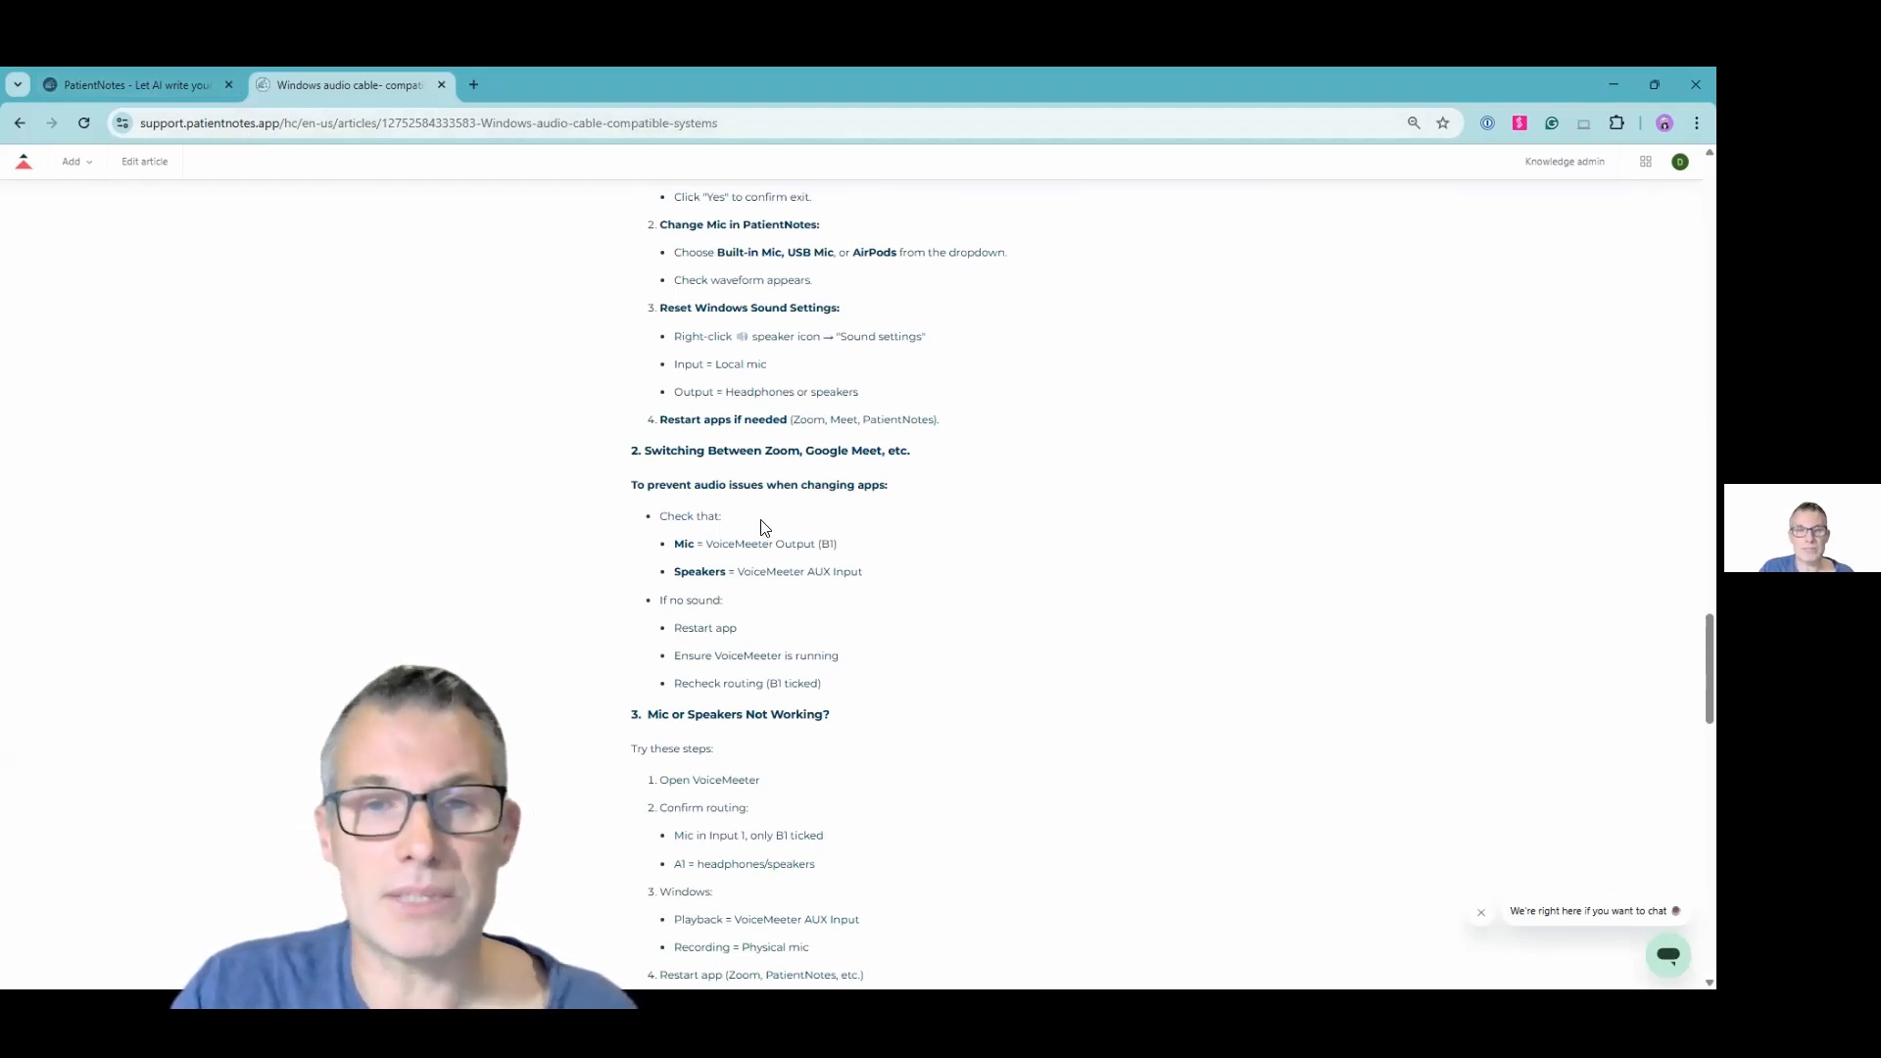
scroll(763, 527, "up", 4)
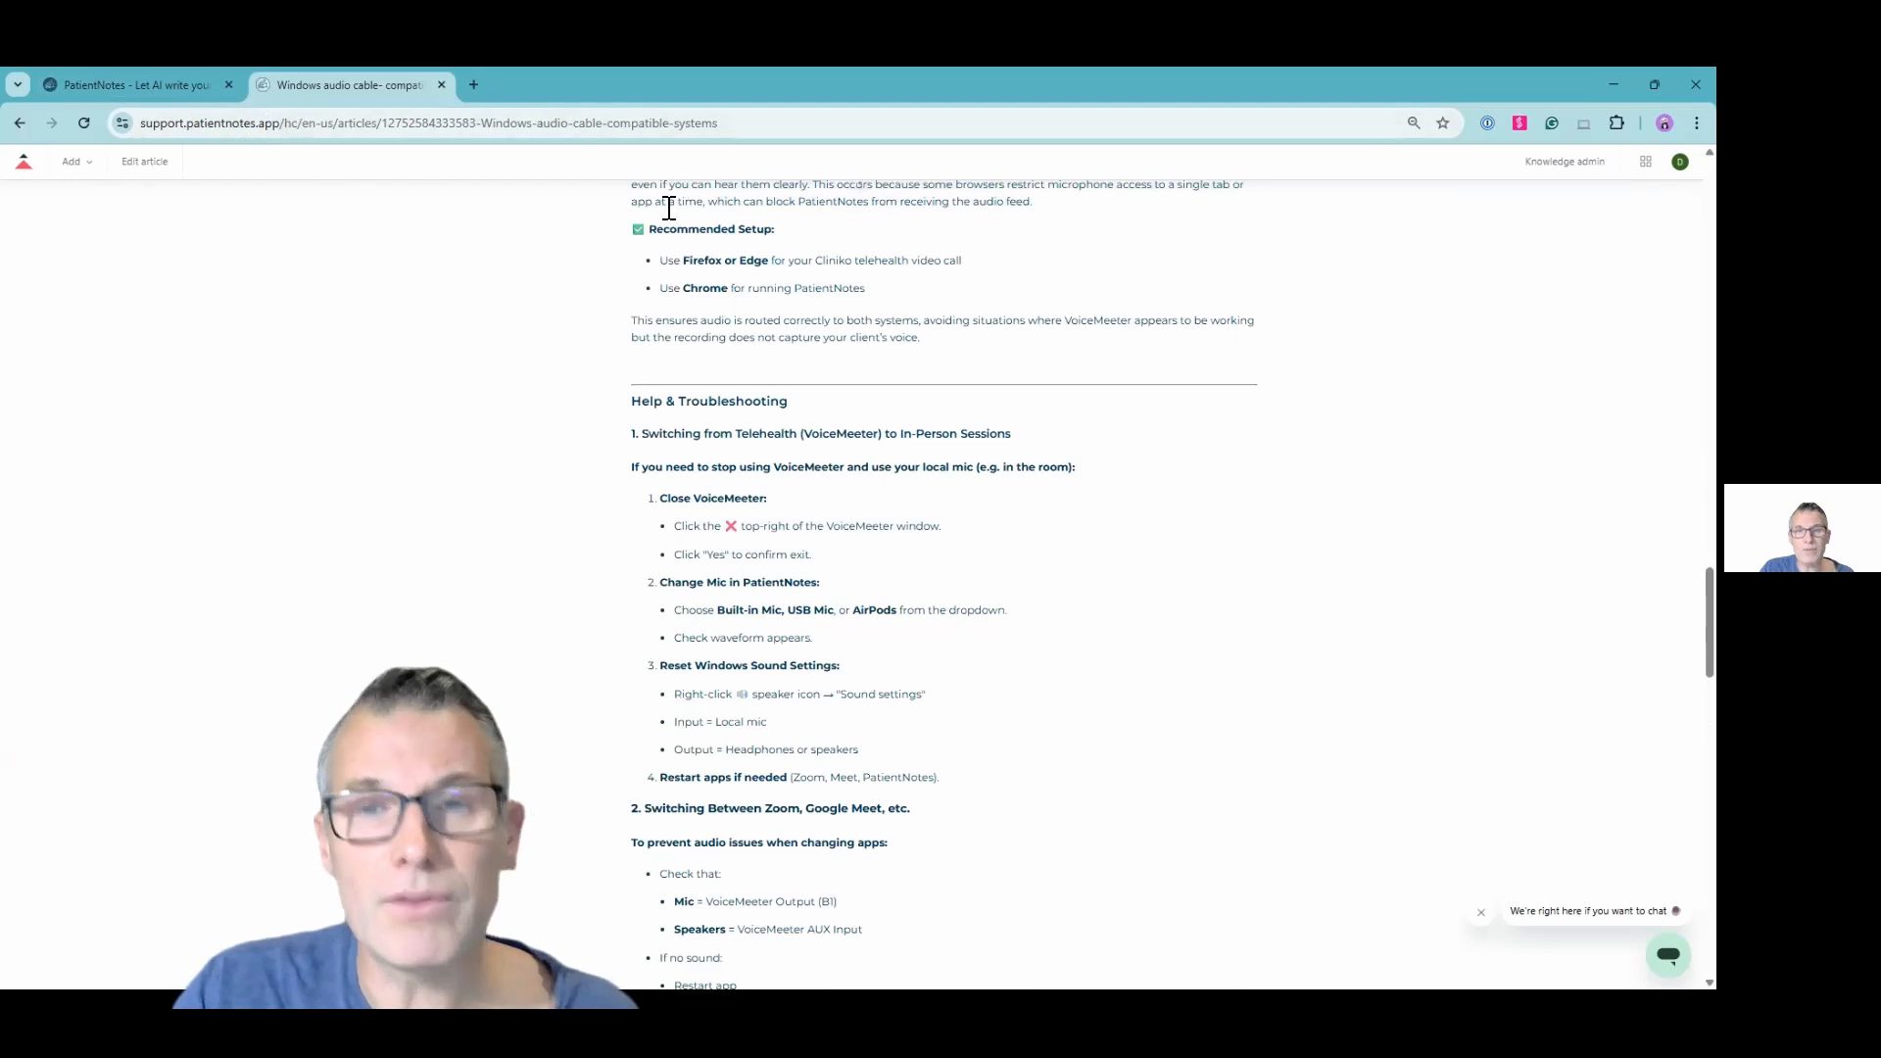